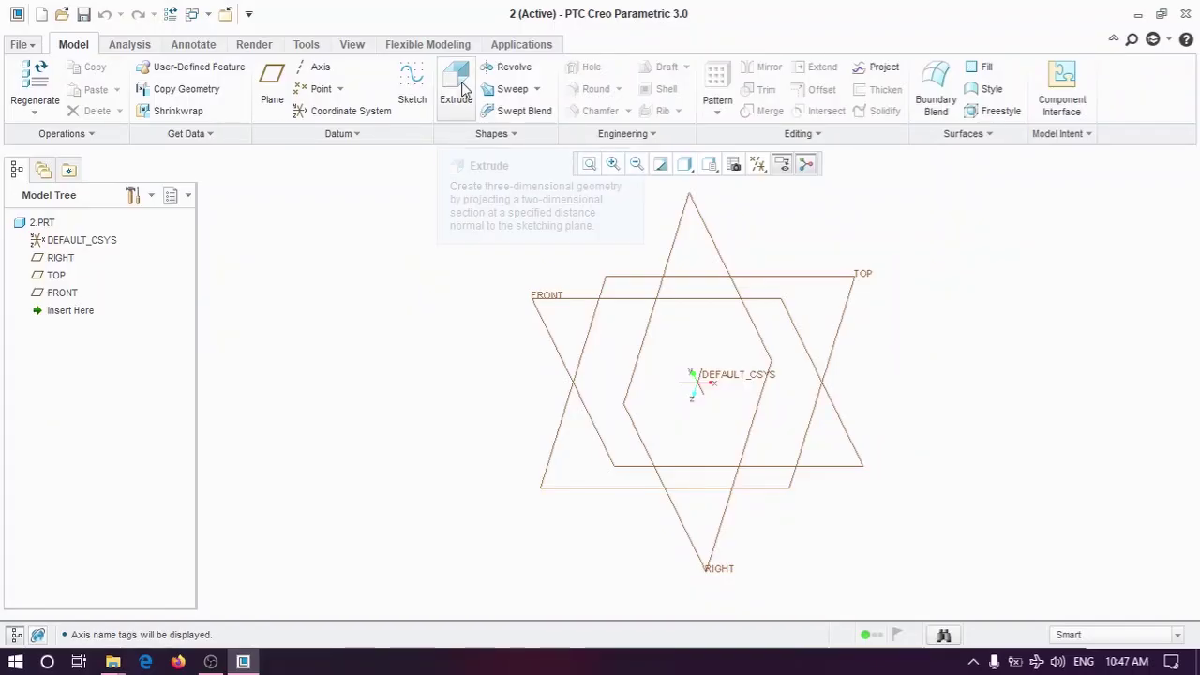
Step: Start an extrude sketch on TOP: a circle at the origin with a hexagon outline traced on it
{"action": "left_click", "coordinate": [457, 87]}
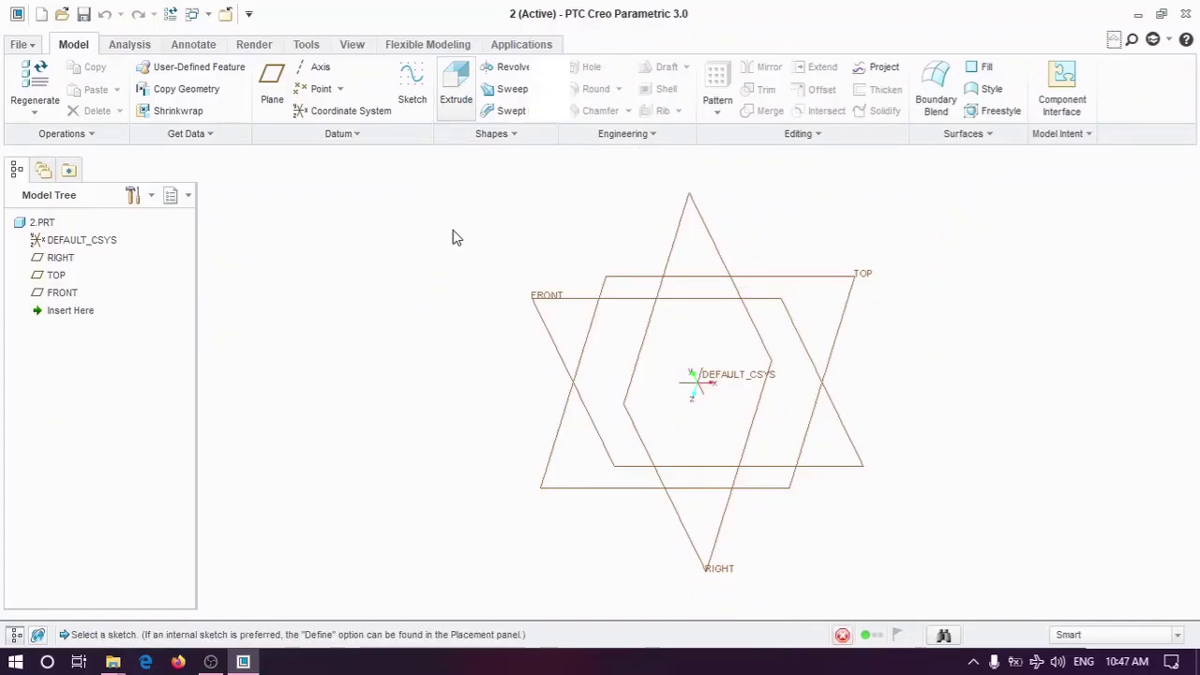
{"action": "left_click", "coordinate": [816, 282]}
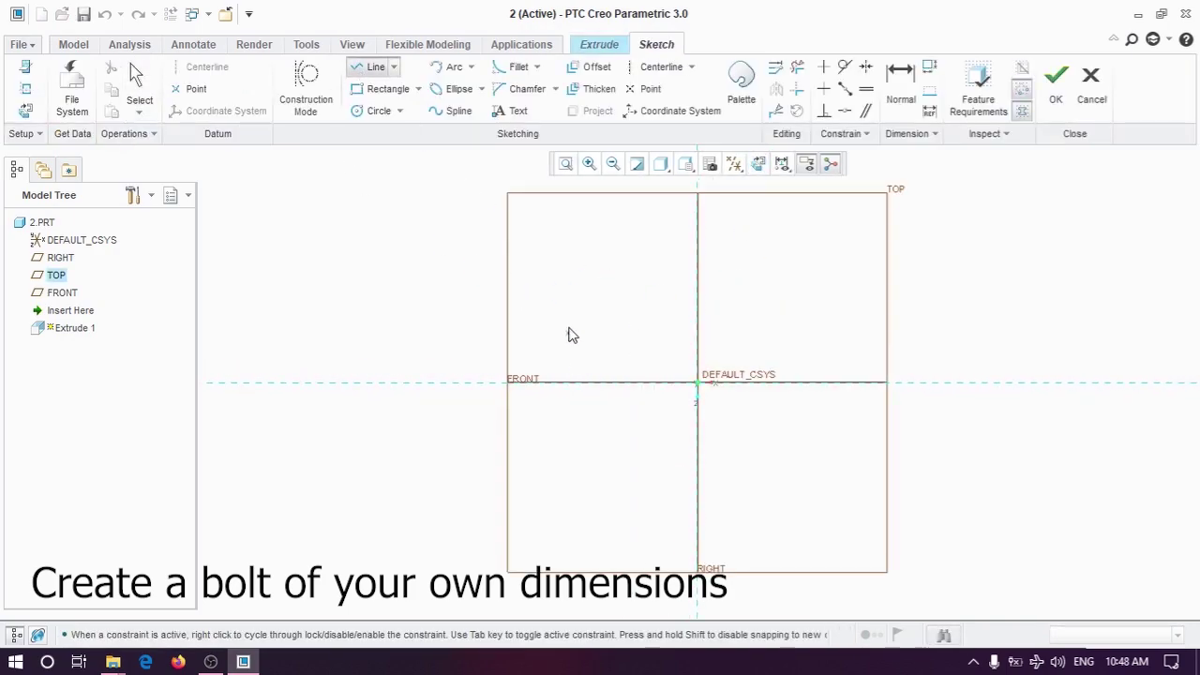
{"action": "left_click", "coordinate": [378, 110]}
{"action": "left_click", "coordinate": [698, 382]}
{"action": "left_click", "coordinate": [787, 245]}
{"action": "key", "text": "l"}
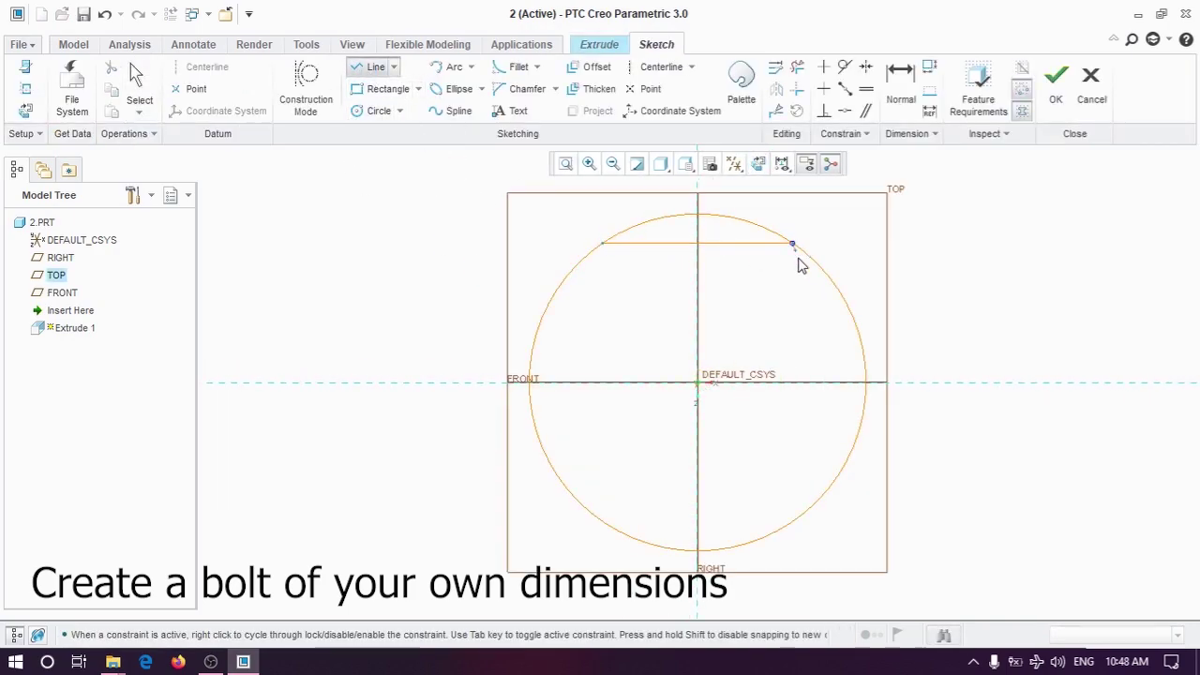
{"action": "left_click", "coordinate": [593, 519]}
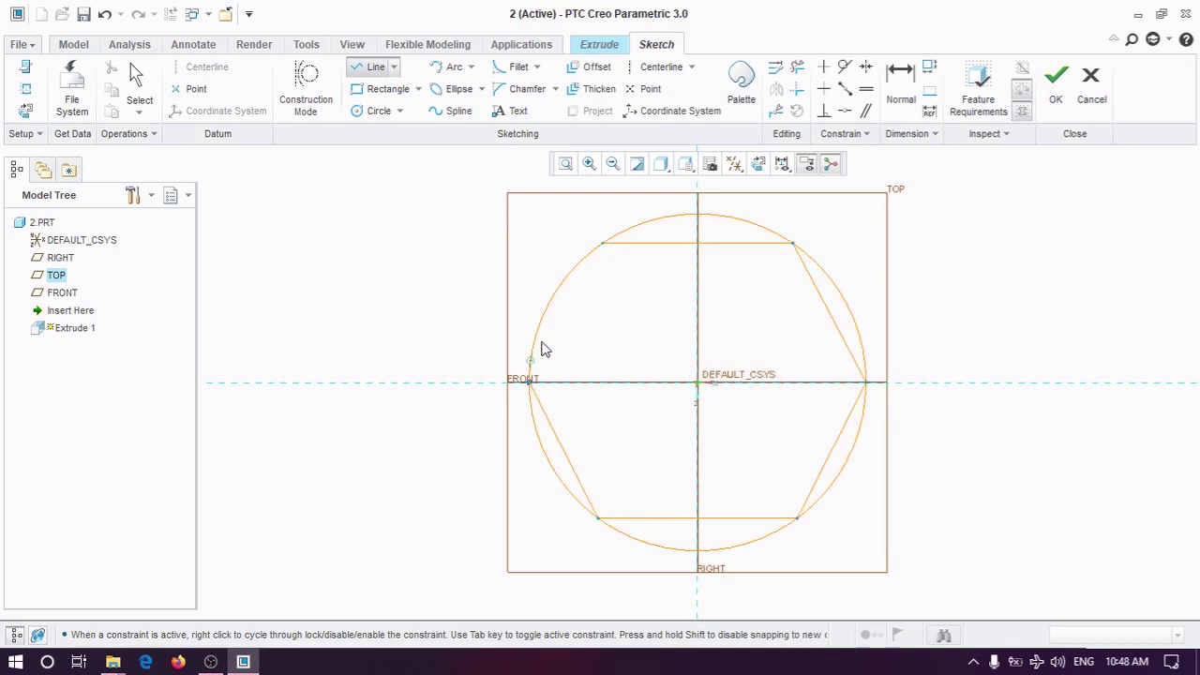
{"action": "left_click", "coordinate": [527, 381]}
{"action": "middle_click", "coordinate": [528, 382]}
Step: Trim away the circle, then set the hexagon's top edge to 100 and its offset to 50
{"action": "left_click", "coordinate": [797, 67]}
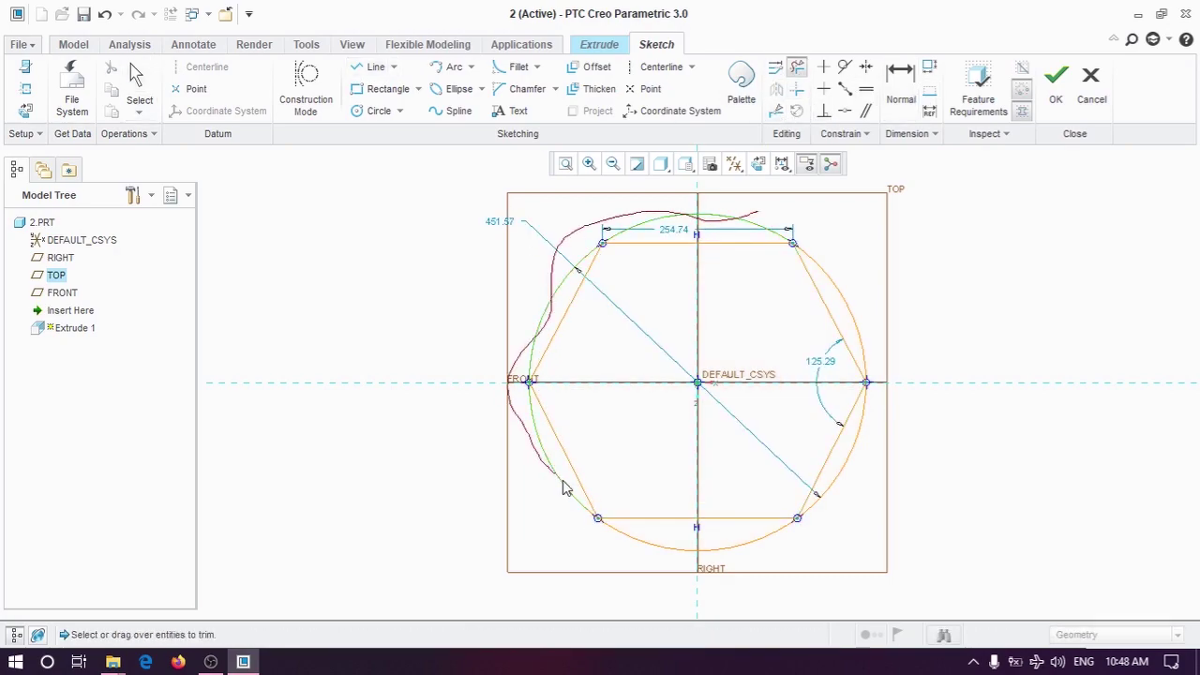
{"action": "left_click_drag", "start_coordinate": [564, 487], "coordinate": [897, 391]}
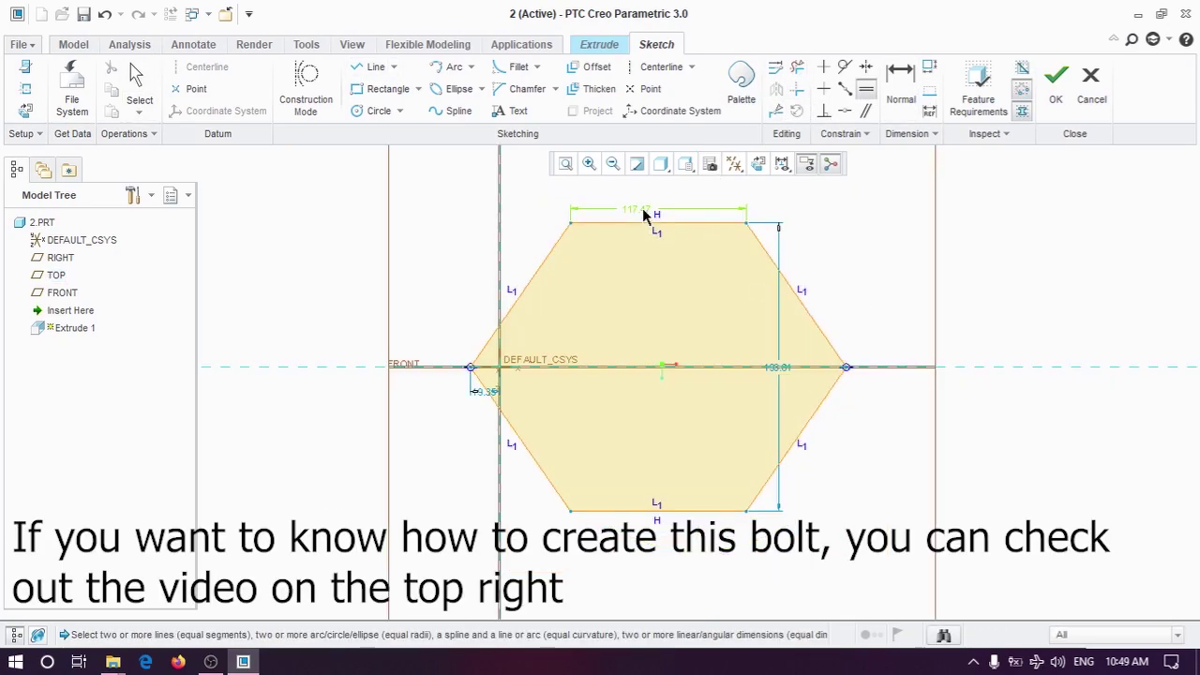
{"action": "double_click", "coordinate": [643, 216]}
{"action": "type", "text": "100"}
{"action": "key", "text": "Return"}
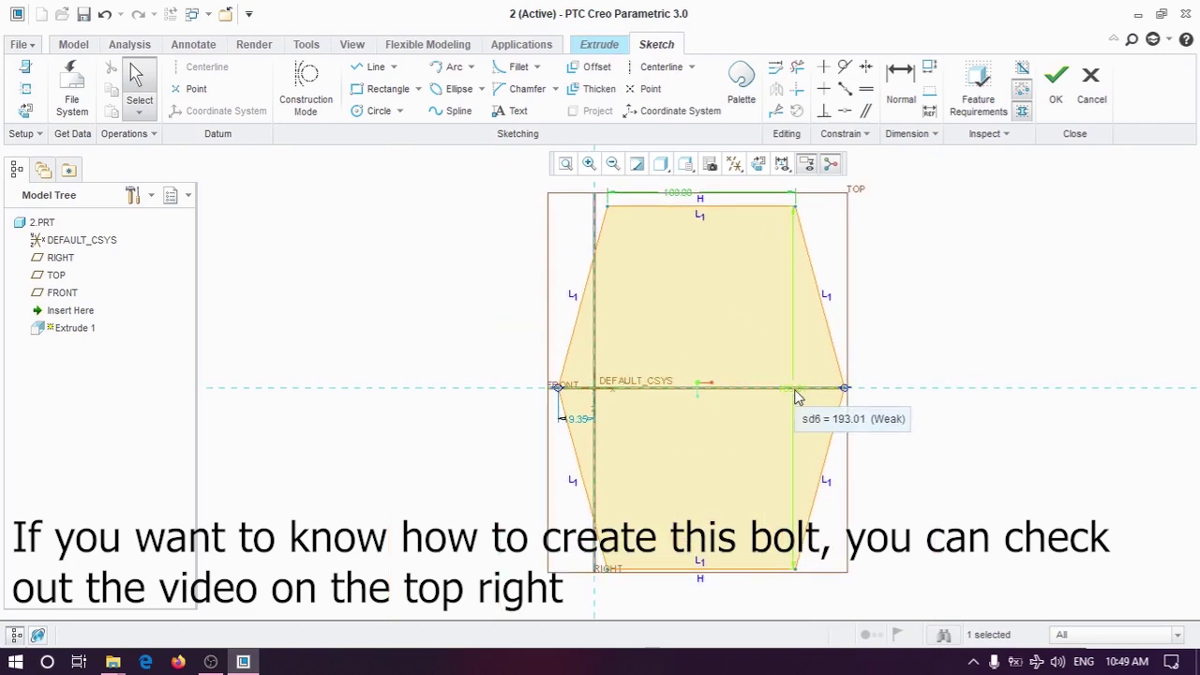
{"action": "double_click", "coordinate": [573, 419]}
{"action": "type", "text": "50"}
{"action": "key", "text": "Return"}
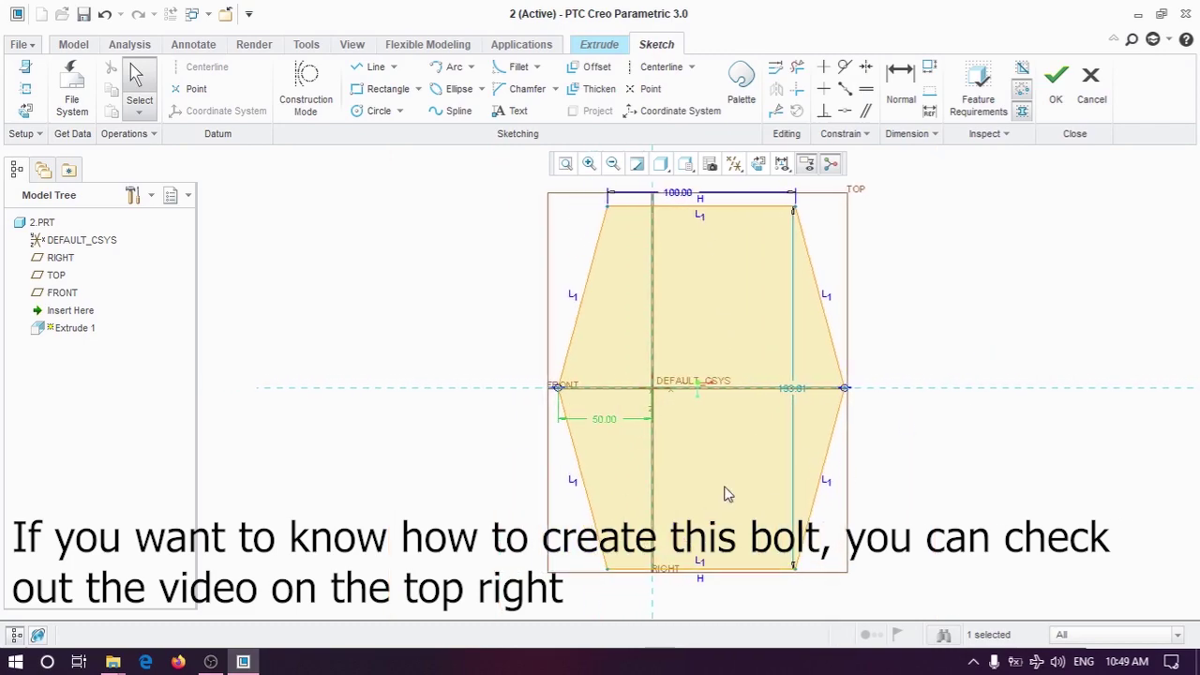
{"action": "key", "text": "Delete"}
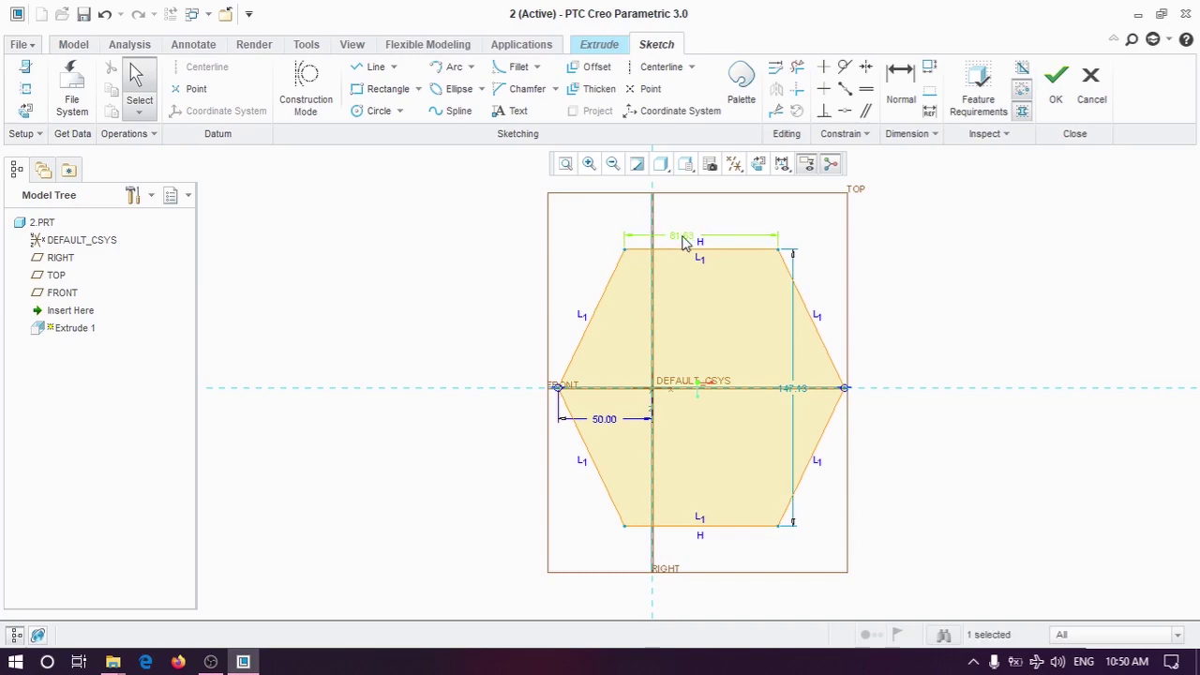
Step: Add a 120° angle between the right hexagon edges and finish the sketch to preview the extrusion
{"action": "left_click", "coordinate": [830, 164]}
{"action": "left_click", "coordinate": [900, 75]}
{"action": "left_click", "coordinate": [861, 295]}
{"action": "left_click", "coordinate": [861, 478]}
{"action": "middle_click", "coordinate": [770, 359]}
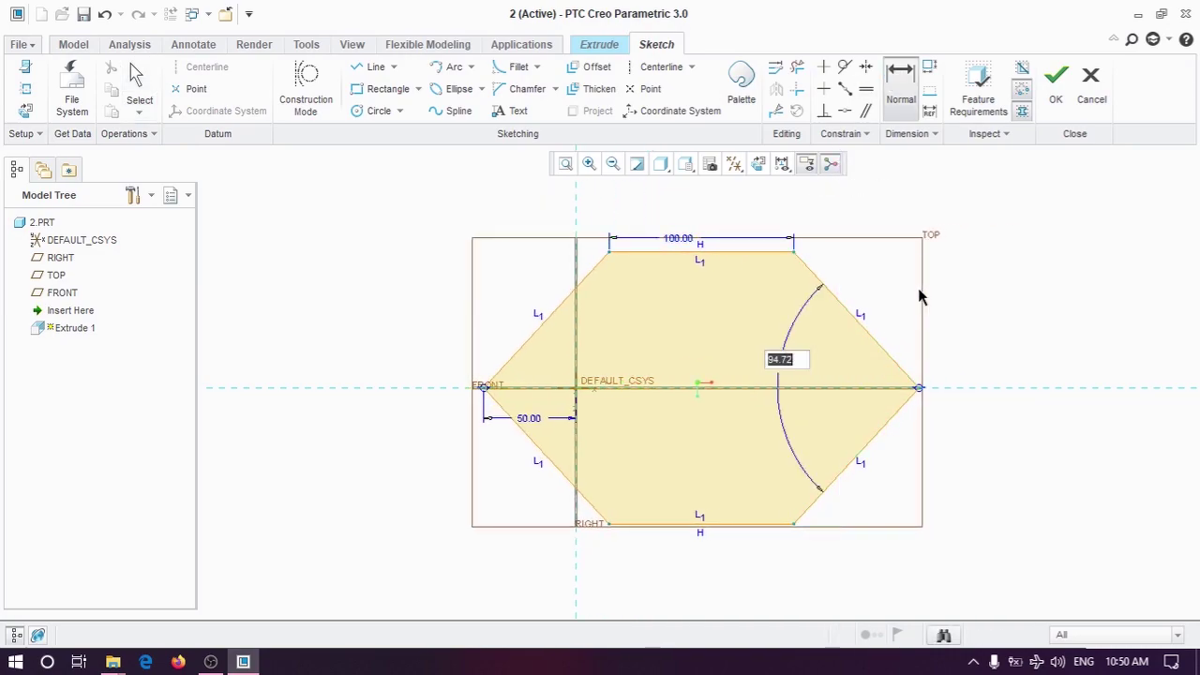
{"action": "key", "text": "Return"}
{"action": "middle_click", "coordinate": [1007, 281]}
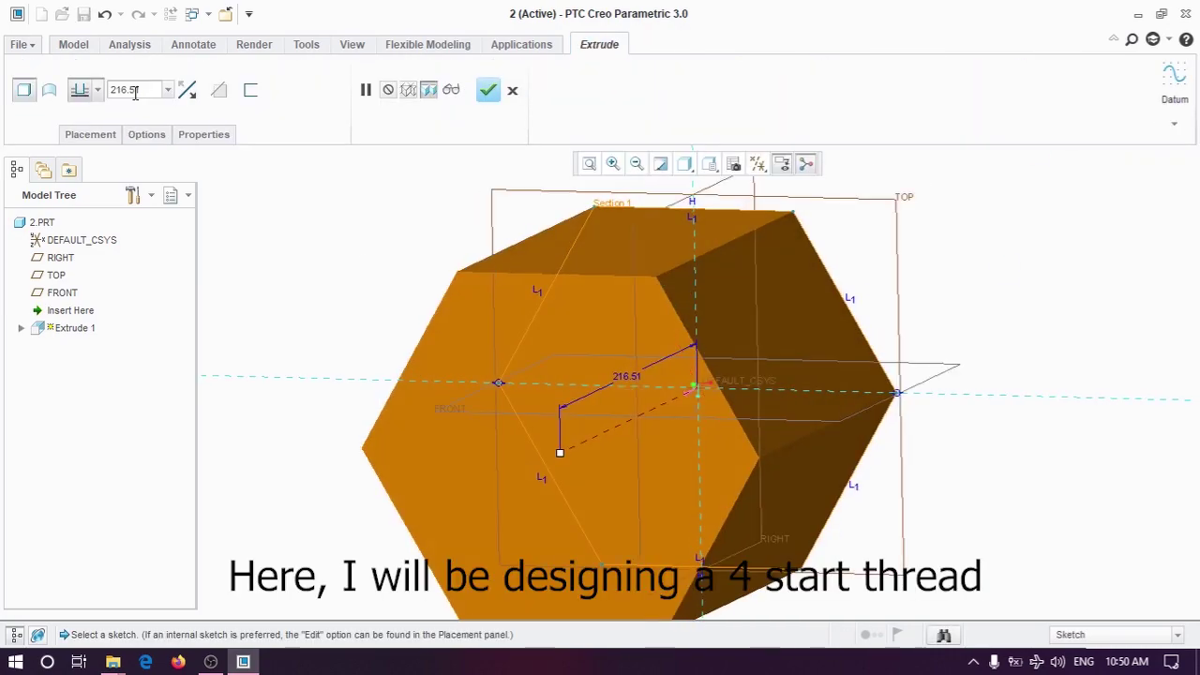
Step: Accept the hex head extrusion, add datum axis A_1 through FRONT and RIGHT, and start a revolve sketch on FRONT
{"action": "middle_click", "coordinate": [445, 210]}
{"action": "middle_click_drag", "start_coordinate": [416, 256], "coordinate": [370, 300]}
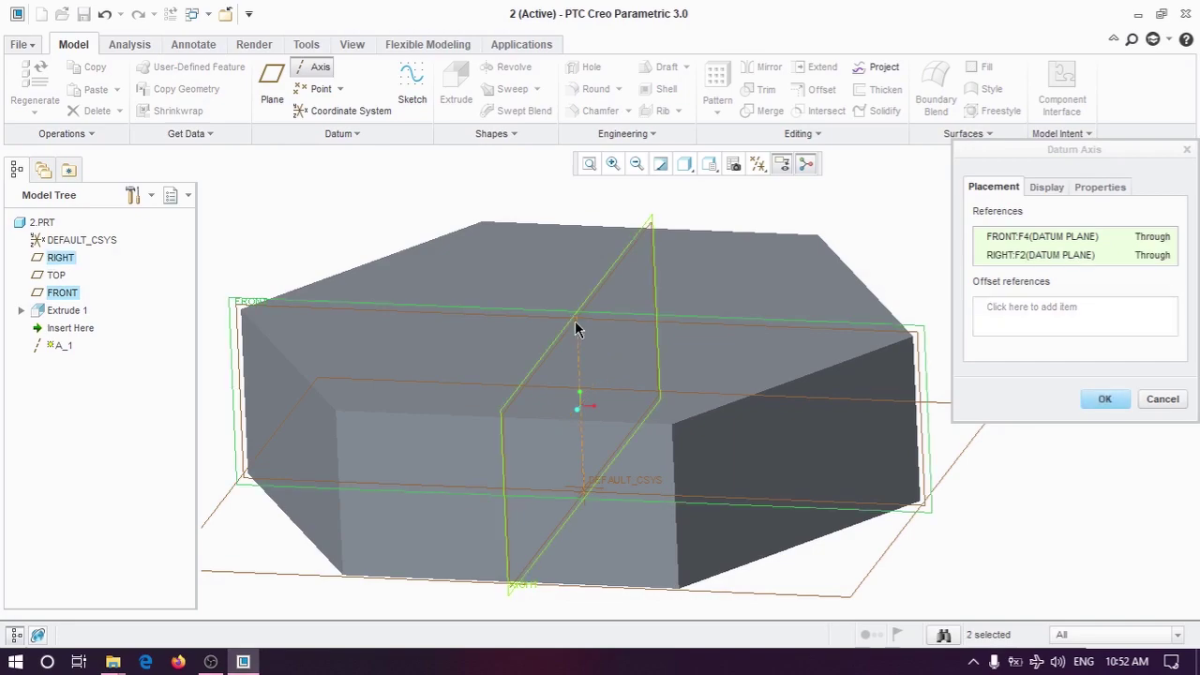
{"action": "middle_click", "coordinate": [574, 321]}
{"action": "left_click", "coordinate": [514, 67]}
{"action": "left_click", "coordinate": [329, 316]}
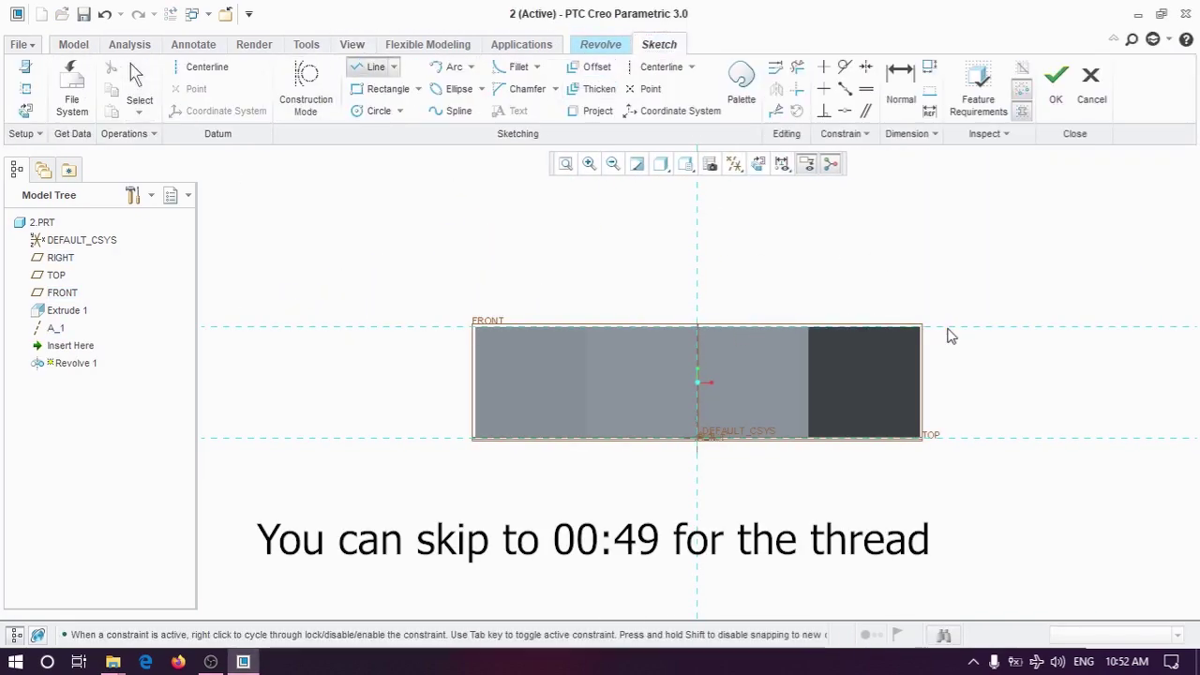
Step: Sketch an arc across the head's top corner at distance 40 and revolve it as a material cut
{"action": "left_click", "coordinate": [454, 67]}
{"action": "left_click", "coordinate": [795, 326]}
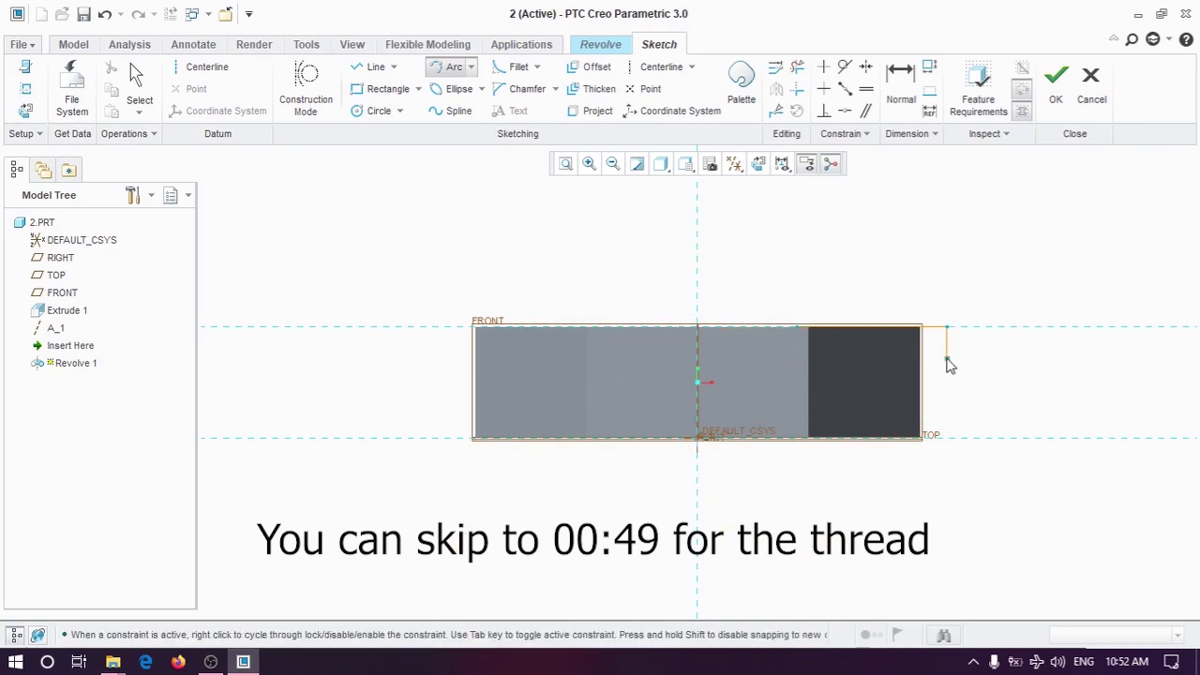
{"action": "left_click", "coordinate": [958, 303]}
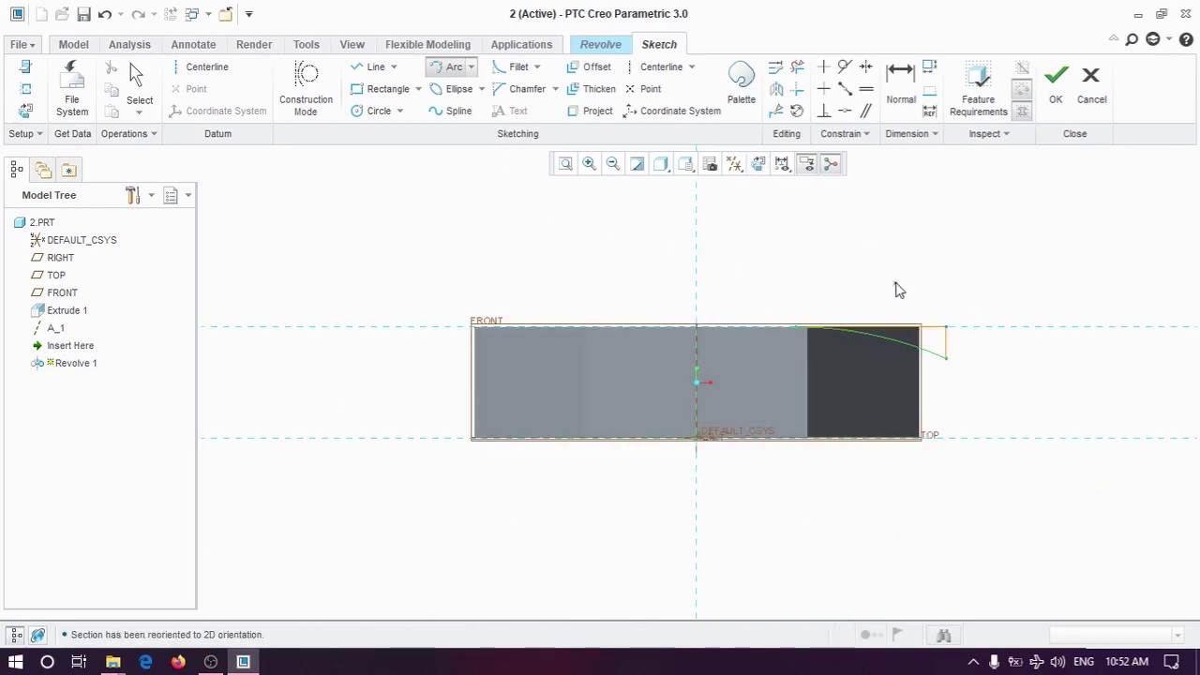
{"action": "middle_click", "coordinate": [919, 263]}
{"action": "scroll", "coordinate": [924, 343], "scroll_direction": "down", "scroll_amount": 2}
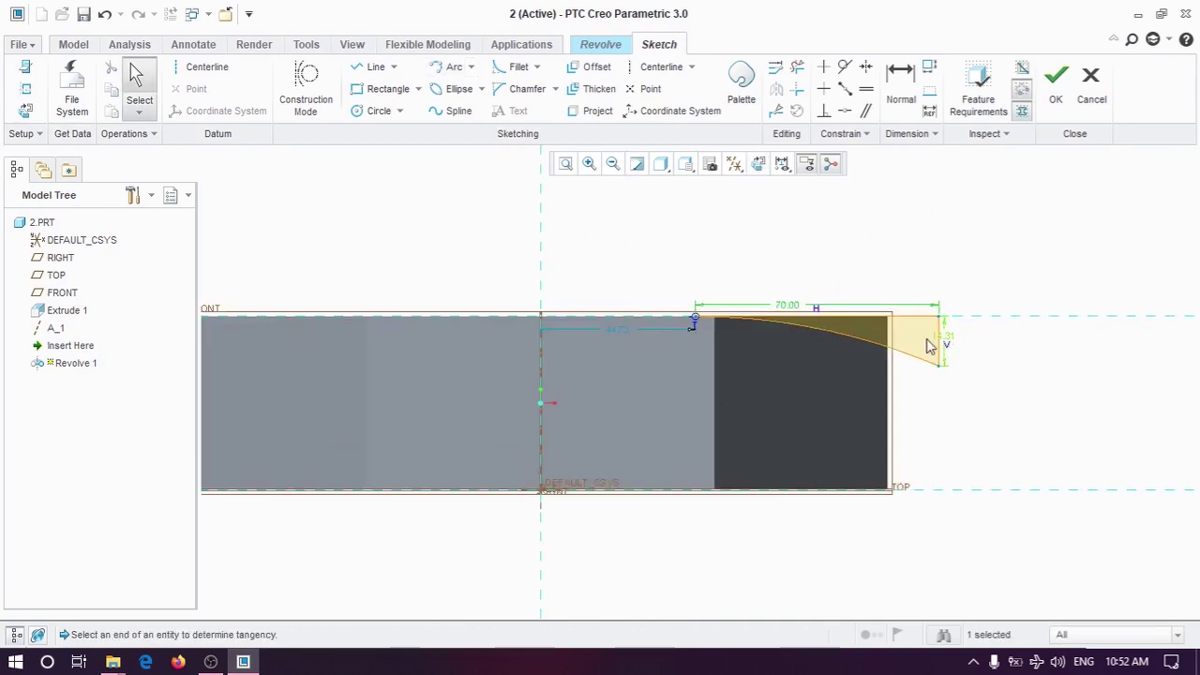
{"action": "double_click", "coordinate": [609, 330]}
{"action": "type", "text": "40"}
{"action": "key", "text": "Return"}
{"action": "middle_click", "coordinate": [937, 276]}
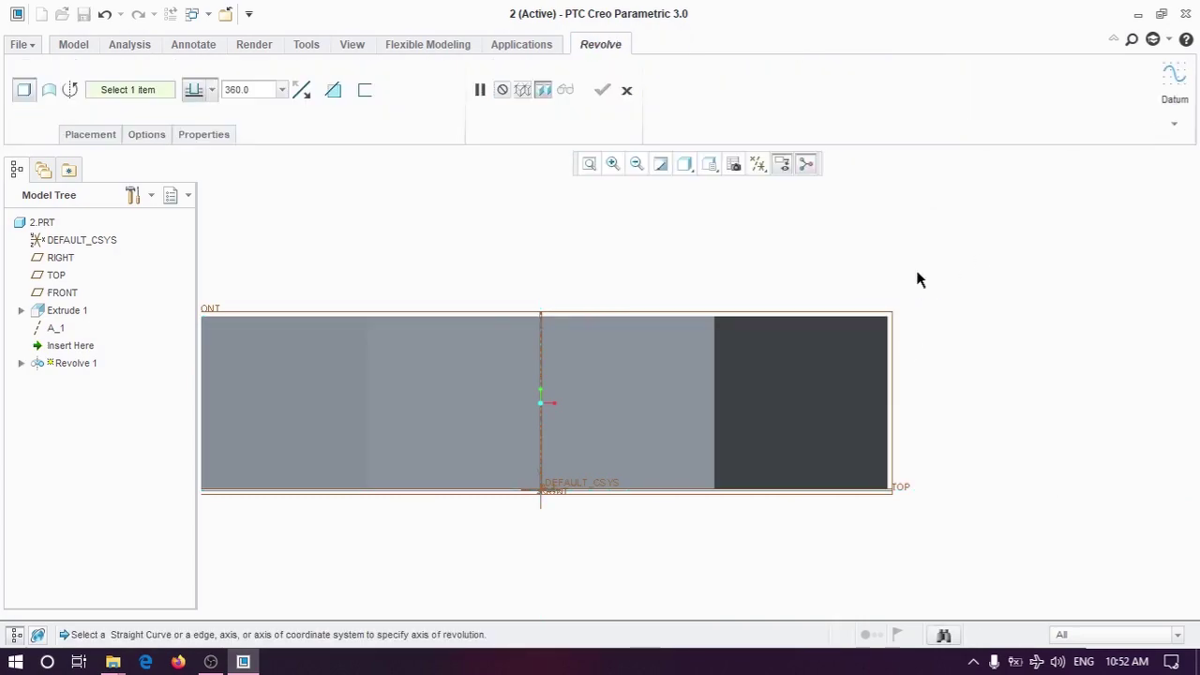
{"action": "middle_click", "coordinate": [996, 319]}
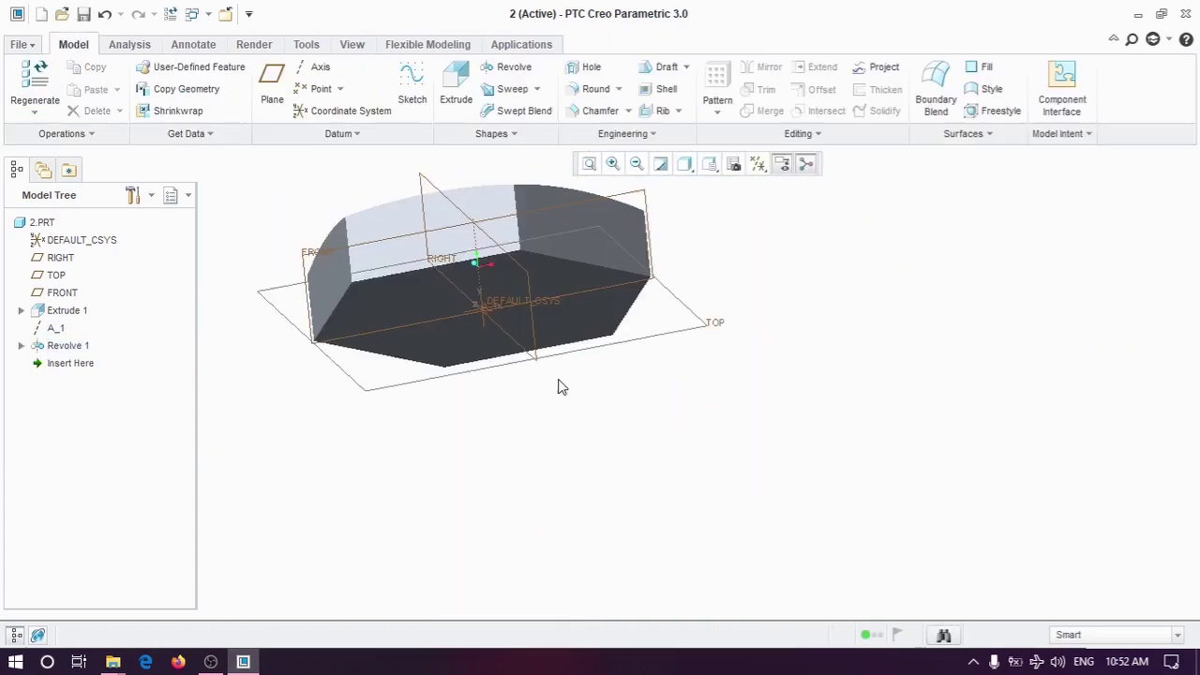
Step: Extrude a circle centred at the origin on the head face to form the cylindrical shank
{"action": "left_click", "coordinate": [455, 89]}
{"action": "left_click", "coordinate": [402, 295]}
{"action": "left_click", "coordinate": [368, 111]}
{"action": "left_click", "coordinate": [698, 381]}
{"action": "left_click", "coordinate": [786, 451]}
{"action": "middle_click", "coordinate": [786, 450]}
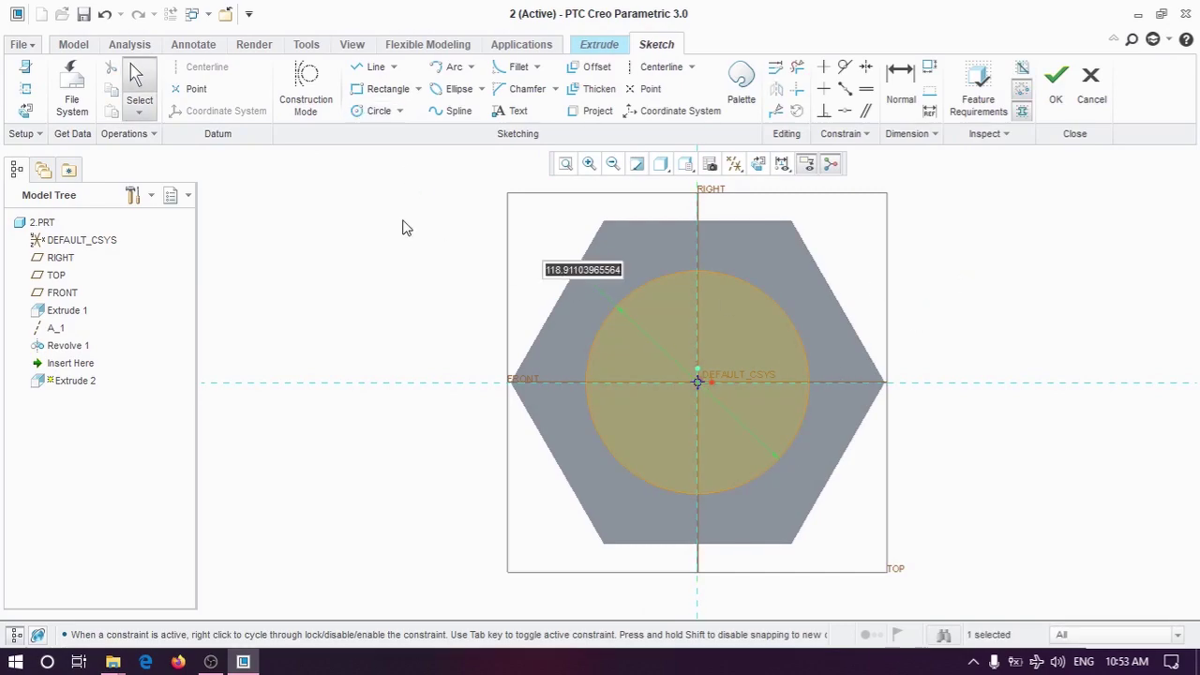
{"action": "left_click", "coordinate": [1056, 85]}
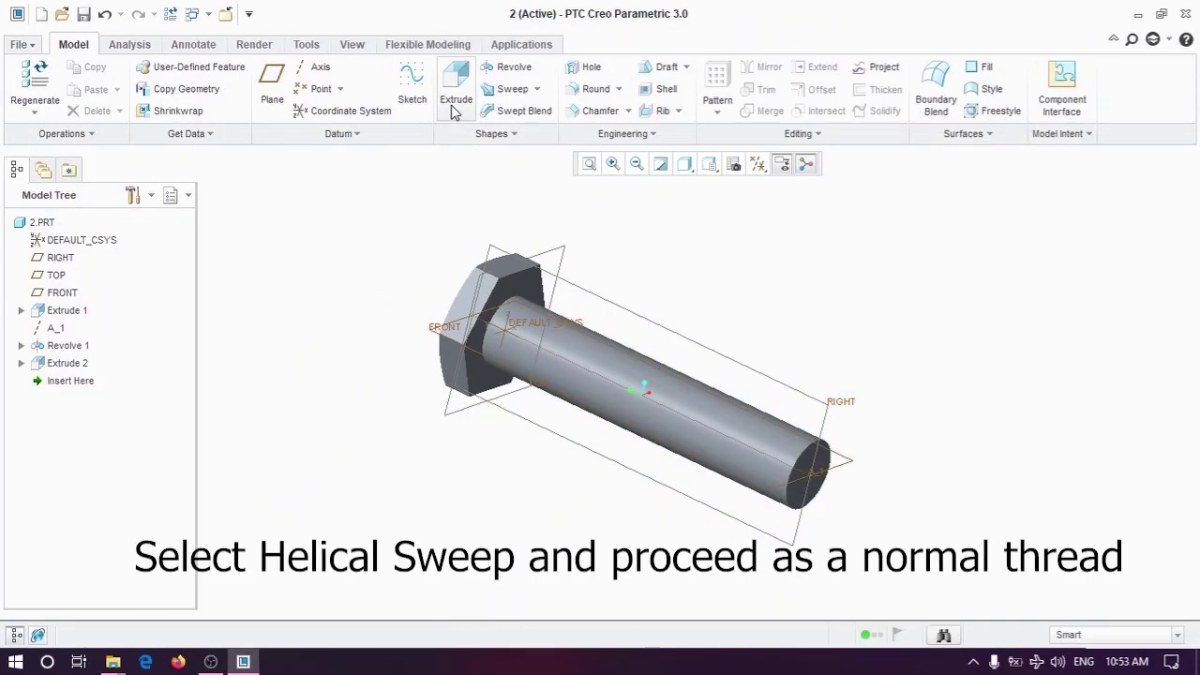
Step: Start a helical sweep and define its profile sketch on the FRONT plane
{"action": "left_click", "coordinate": [536, 94]}
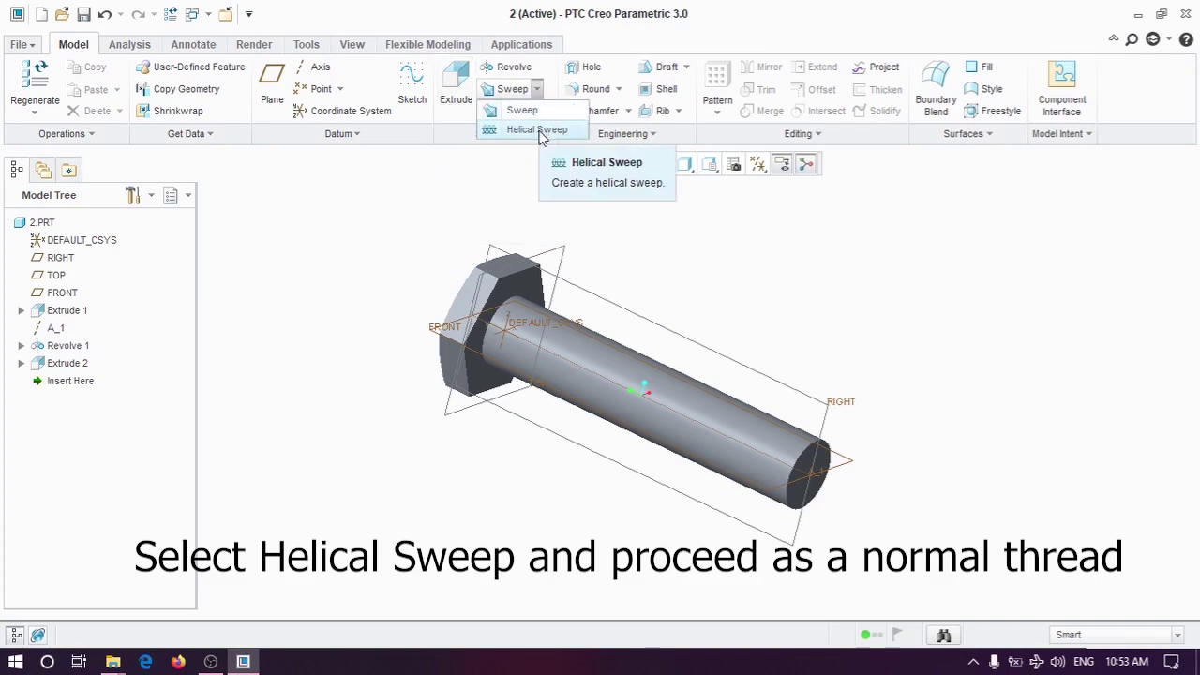
{"action": "left_click", "coordinate": [539, 134]}
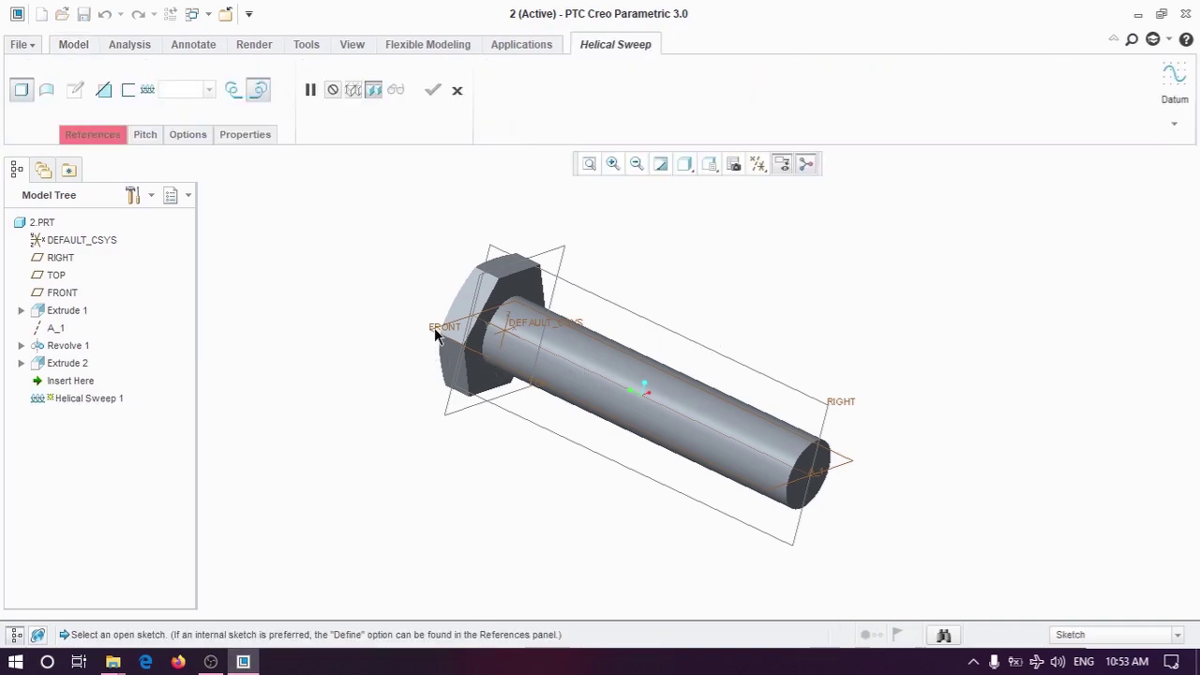
{"action": "left_click", "coordinate": [77, 136]}
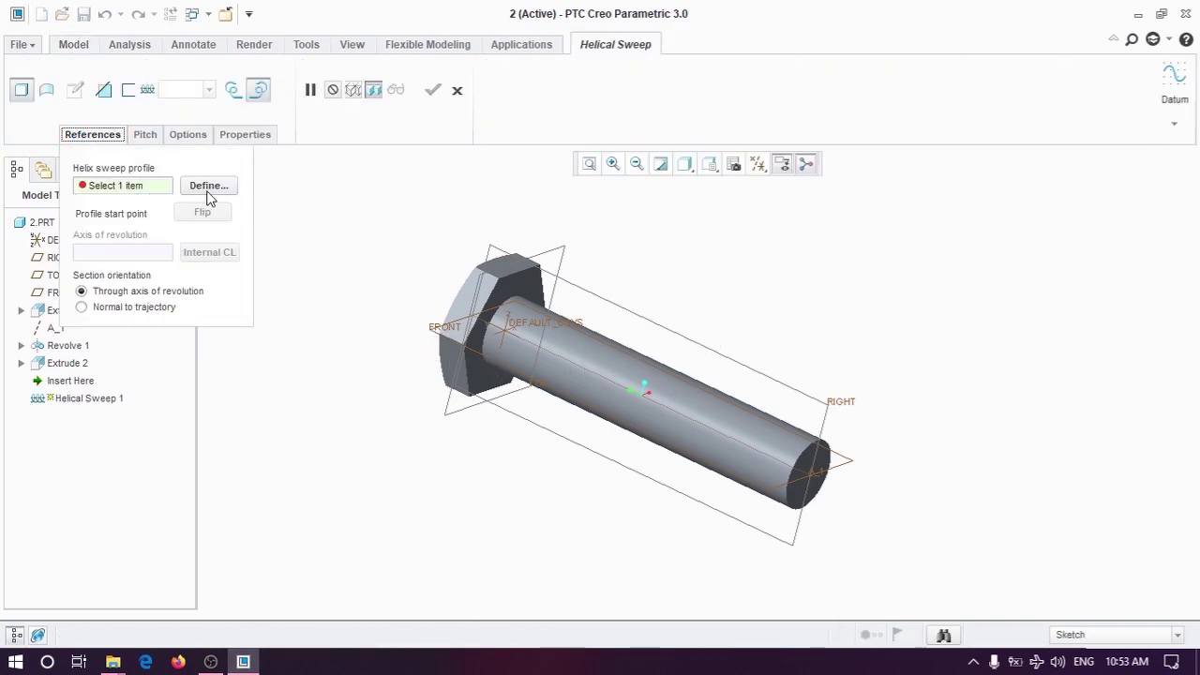
{"action": "left_click", "coordinate": [208, 192]}
{"action": "left_click", "coordinate": [765, 493]}
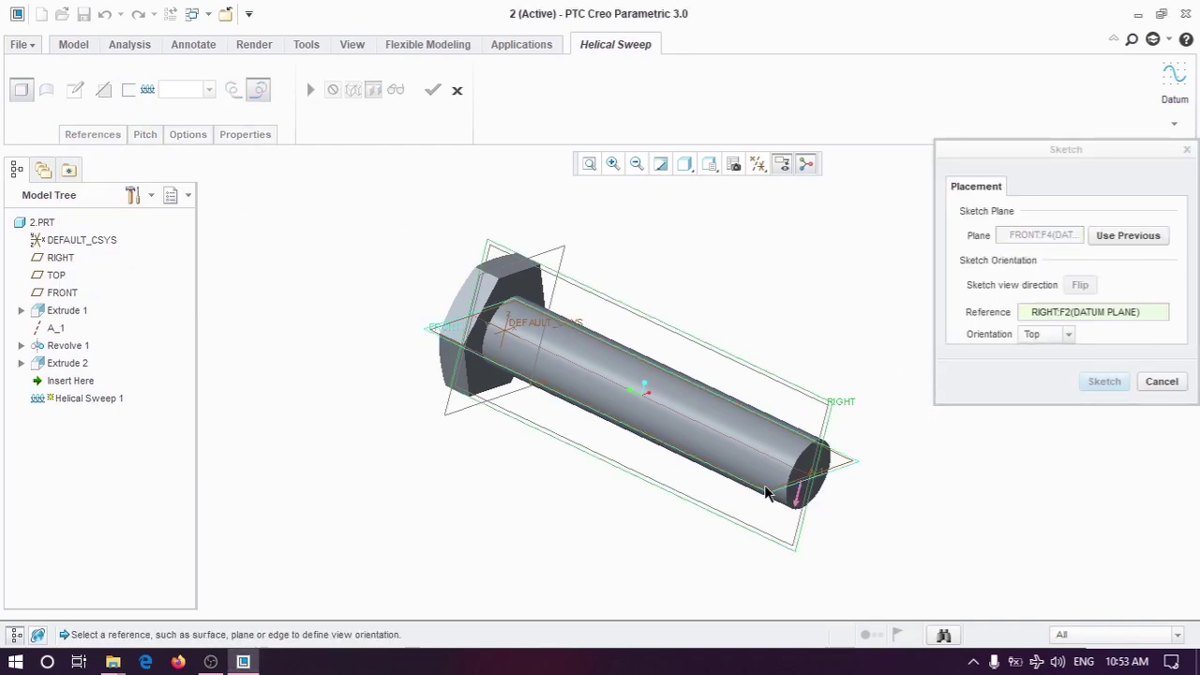
{"action": "left_click", "coordinate": [1078, 383]}
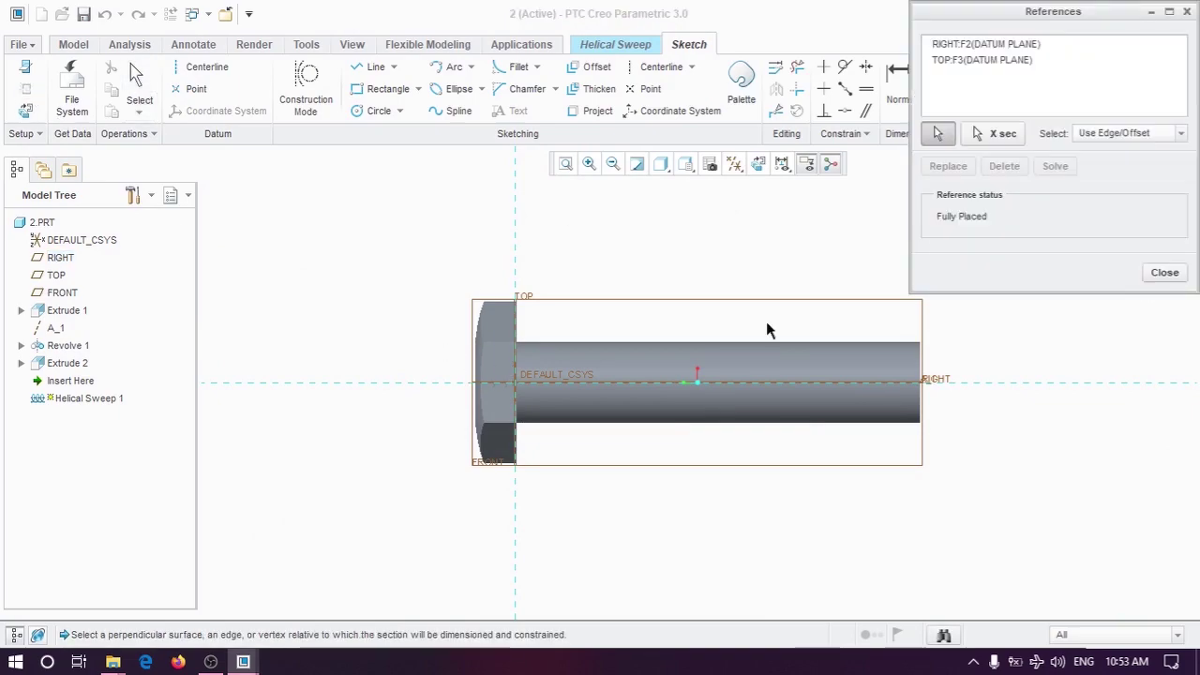
Step: Draw the profile line along the shank's top edge, accept it, and begin the section sketch
{"action": "key", "text": "l"}
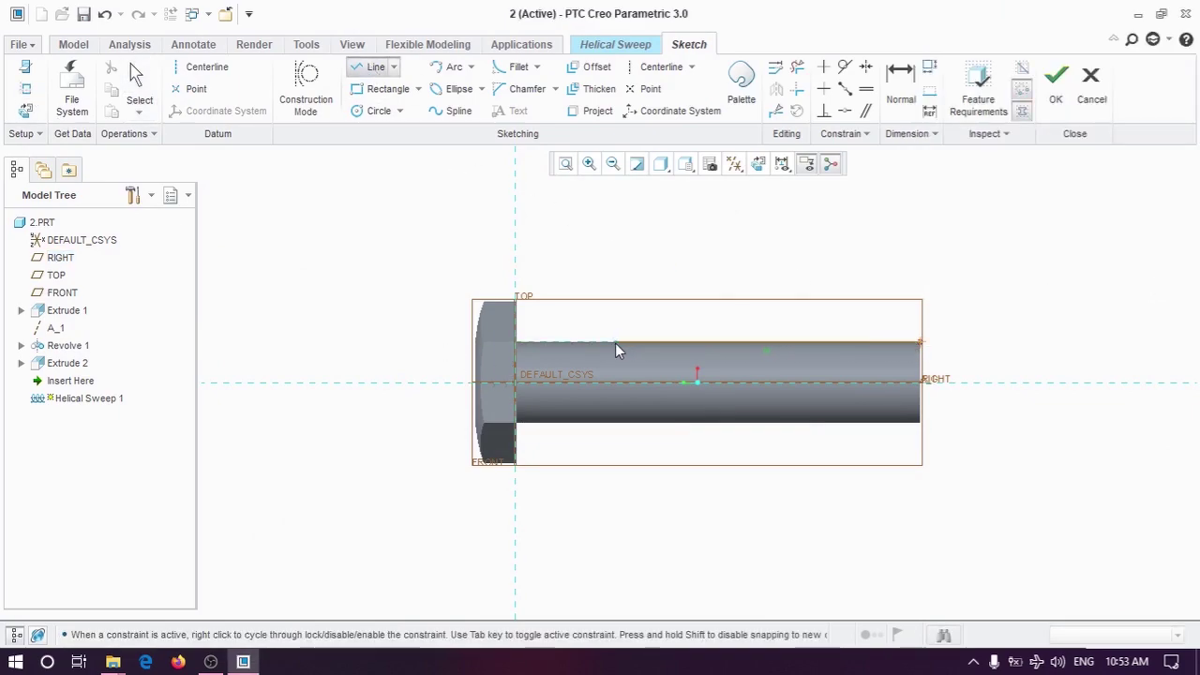
{"action": "left_click", "coordinate": [586, 343]}
{"action": "left_click", "coordinate": [921, 342]}
{"action": "middle_click", "coordinate": [742, 308]}
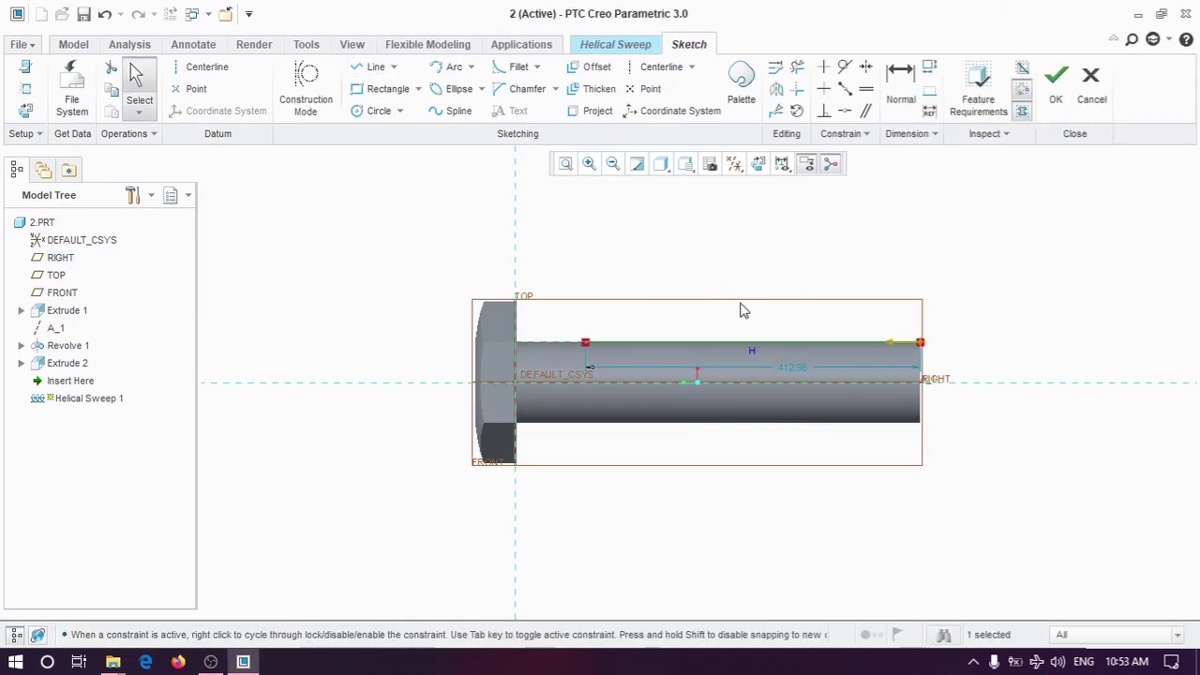
{"action": "scroll", "coordinate": [741, 308], "scroll_direction": "up", "scroll_amount": 1}
{"action": "left_click", "coordinate": [1056, 84]}
{"action": "left_click", "coordinate": [93, 131]}
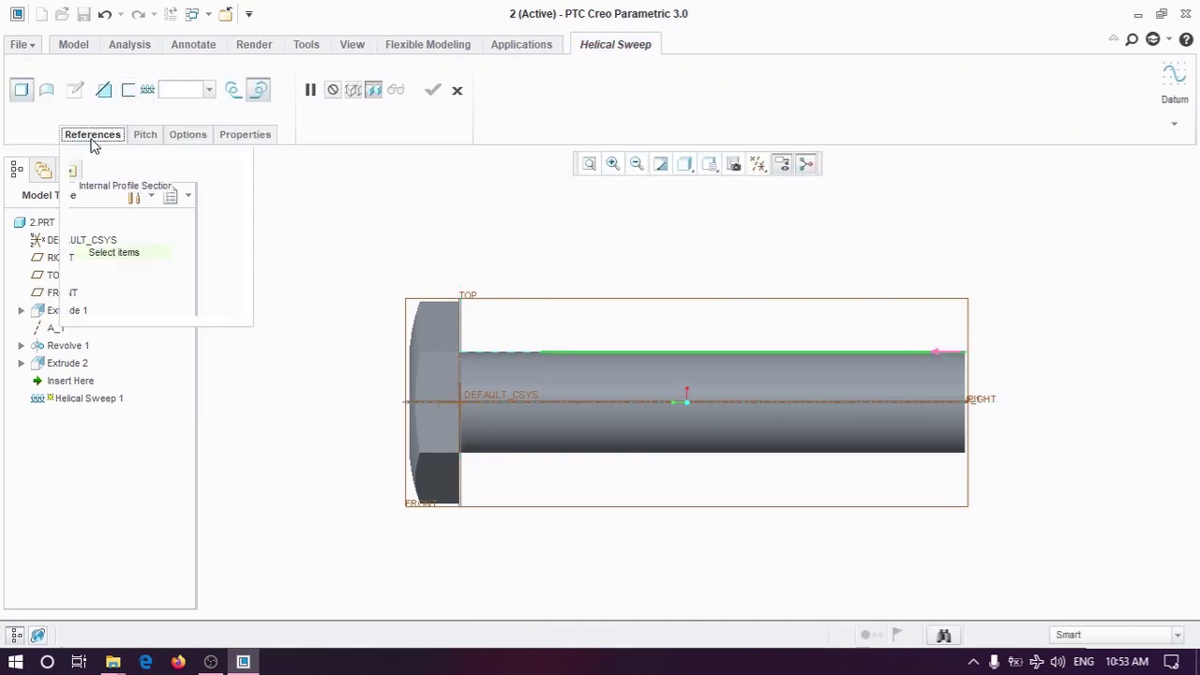
{"action": "left_click", "coordinate": [754, 166]}
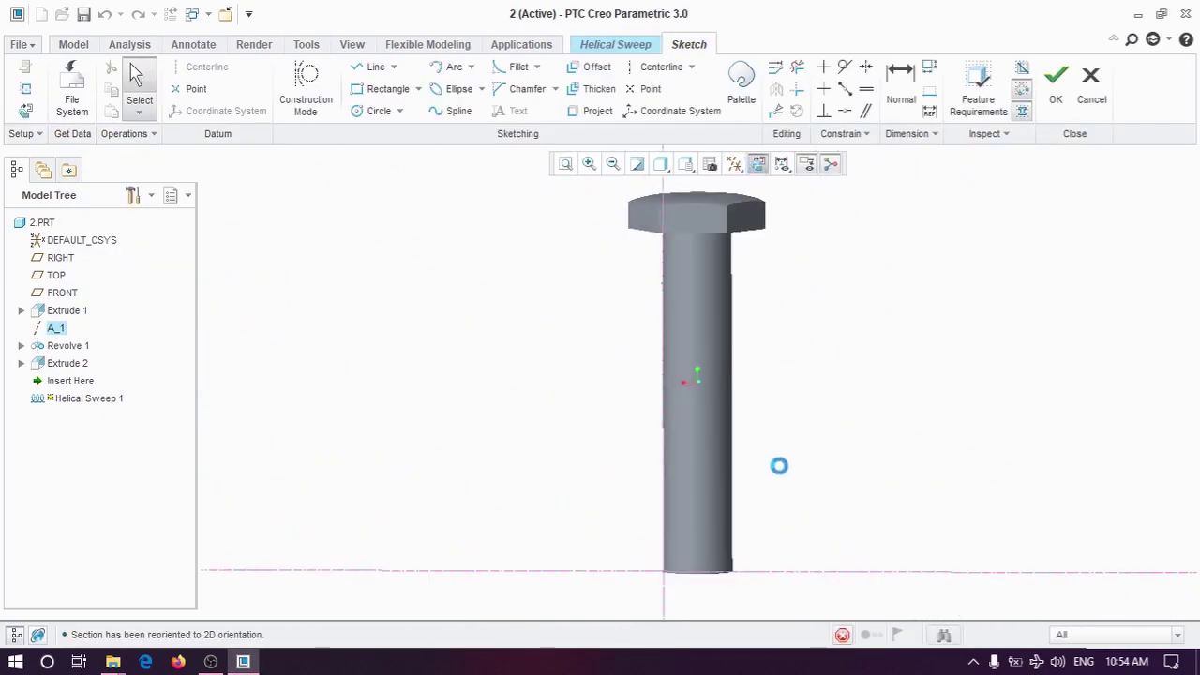
Step: Draw the thread's triangular outline with lines and trim off its extra segments
{"action": "scroll", "coordinate": [648, 402], "scroll_direction": "up", "scroll_amount": 4}
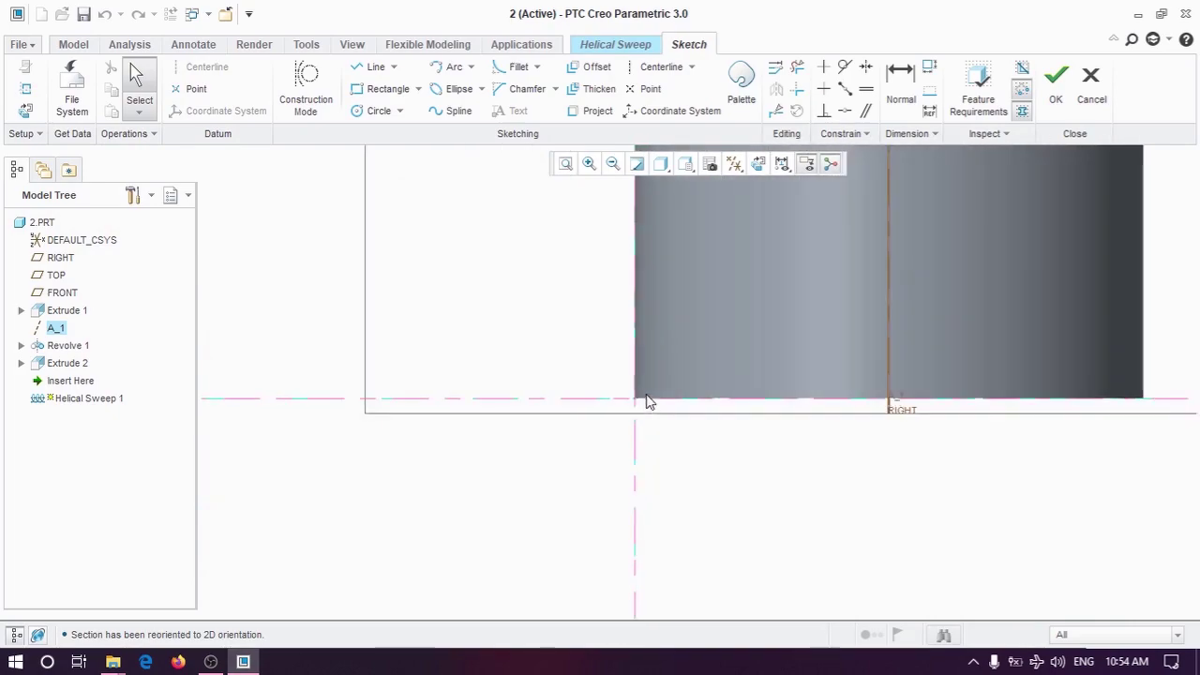
{"action": "left_click", "coordinate": [373, 68]}
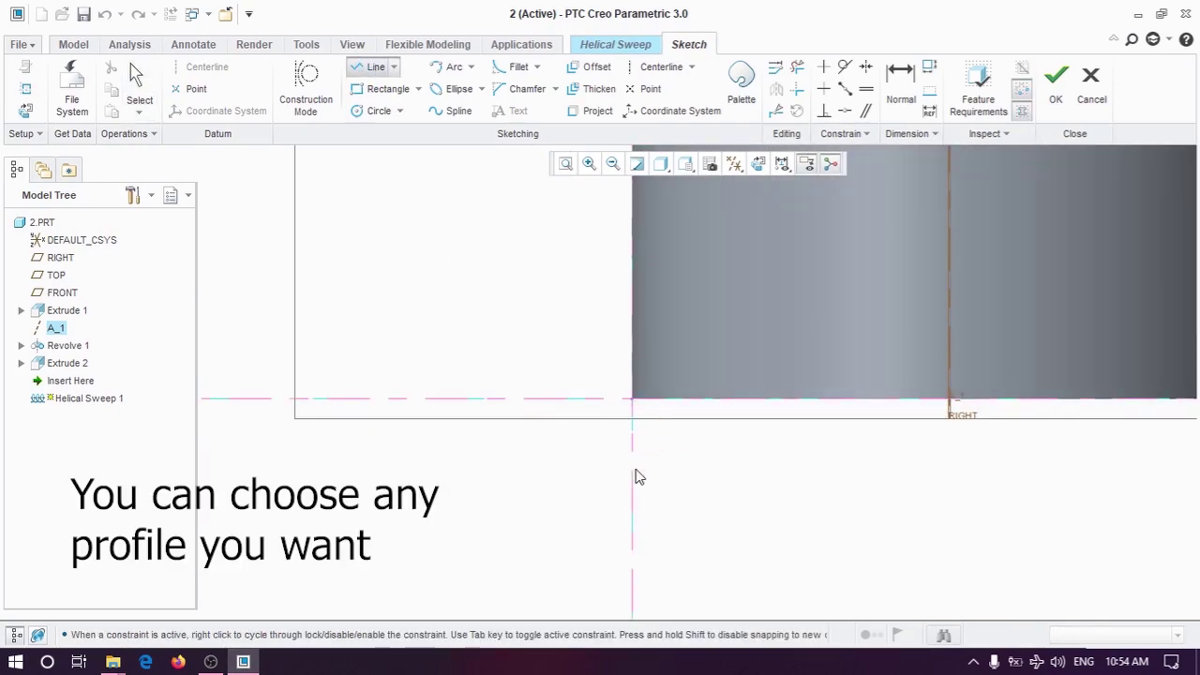
{"action": "middle_click", "coordinate": [563, 466]}
{"action": "left_click", "coordinate": [798, 70]}
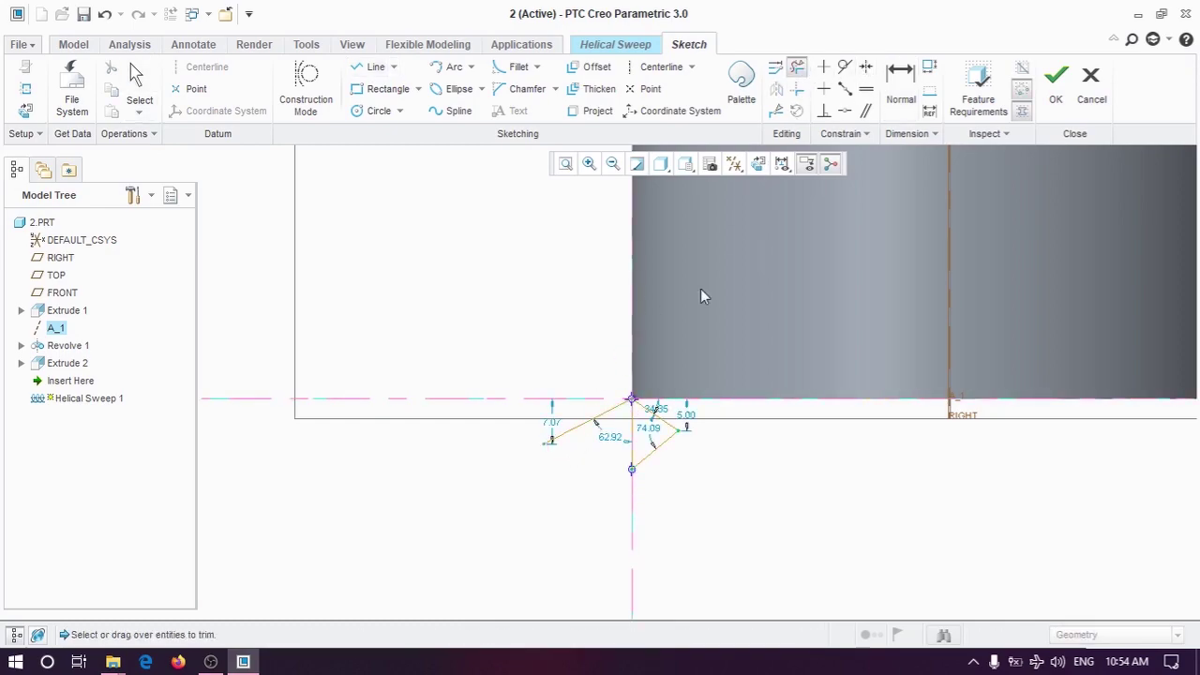
{"action": "middle_click", "coordinate": [506, 444]}
Step: Dimension the triangle with a 10 side and two 60° angles, then accept the section
{"action": "scroll", "coordinate": [631, 450], "scroll_direction": "up", "scroll_amount": 2}
{"action": "scroll", "coordinate": [631, 441], "scroll_direction": "up", "scroll_amount": 3}
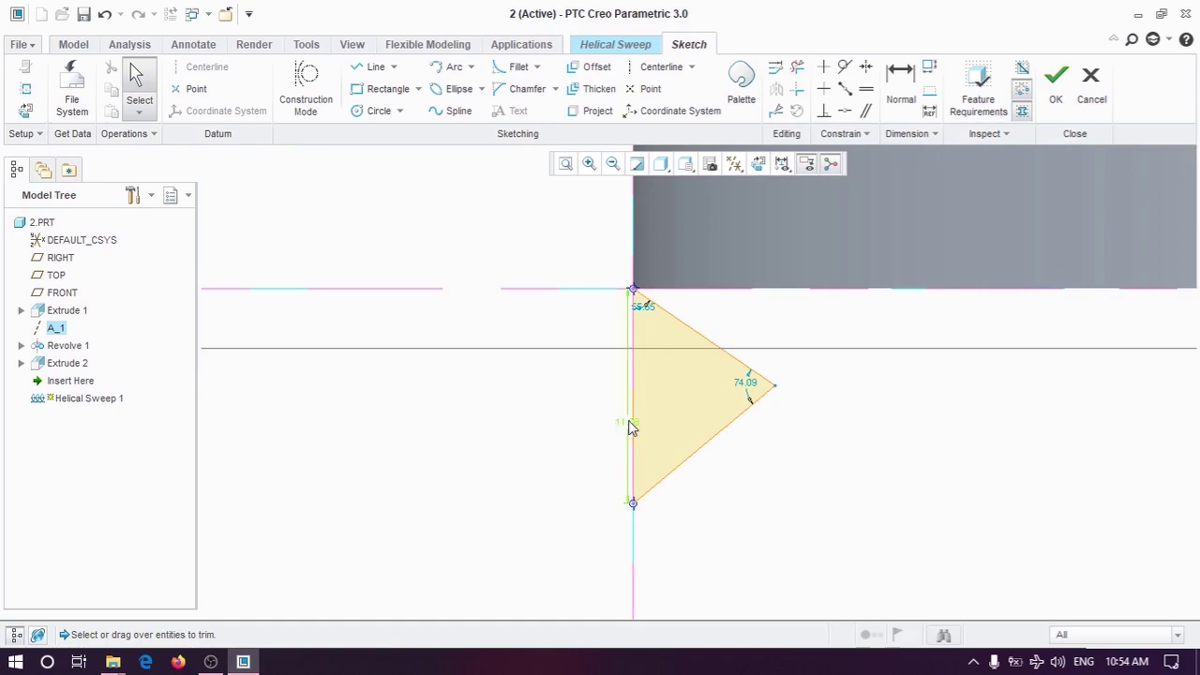
{"action": "type", "text": "10"}
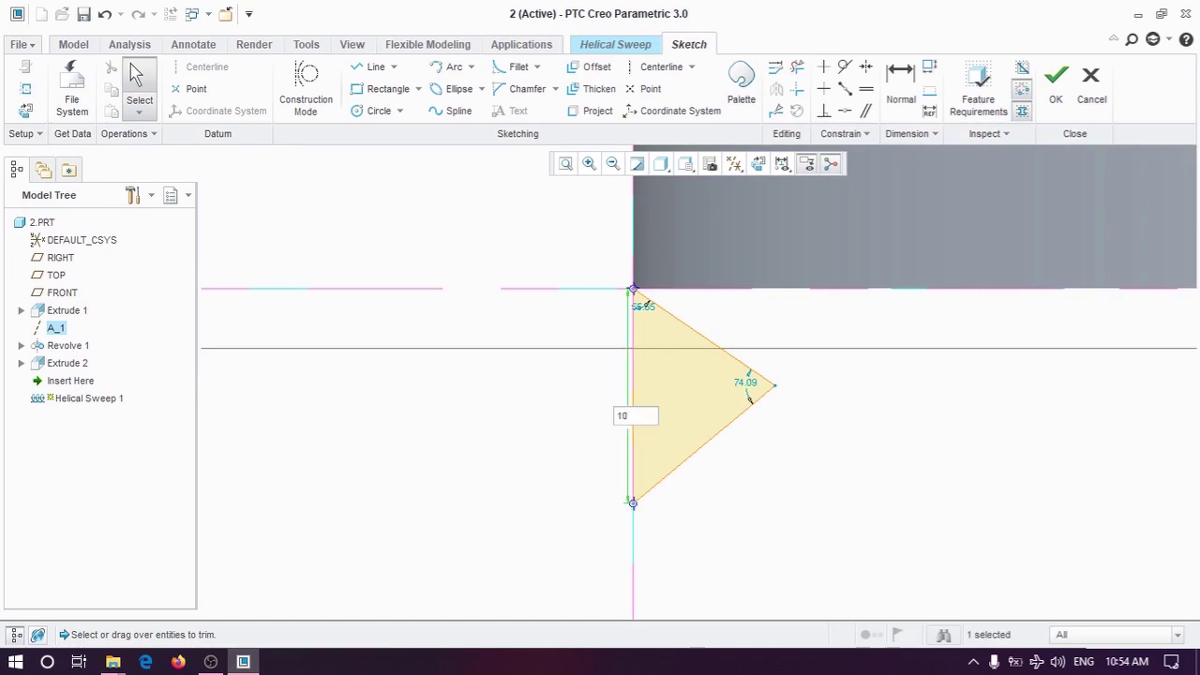
{"action": "key", "text": "Return"}
{"action": "double_click", "coordinate": [730, 375]}
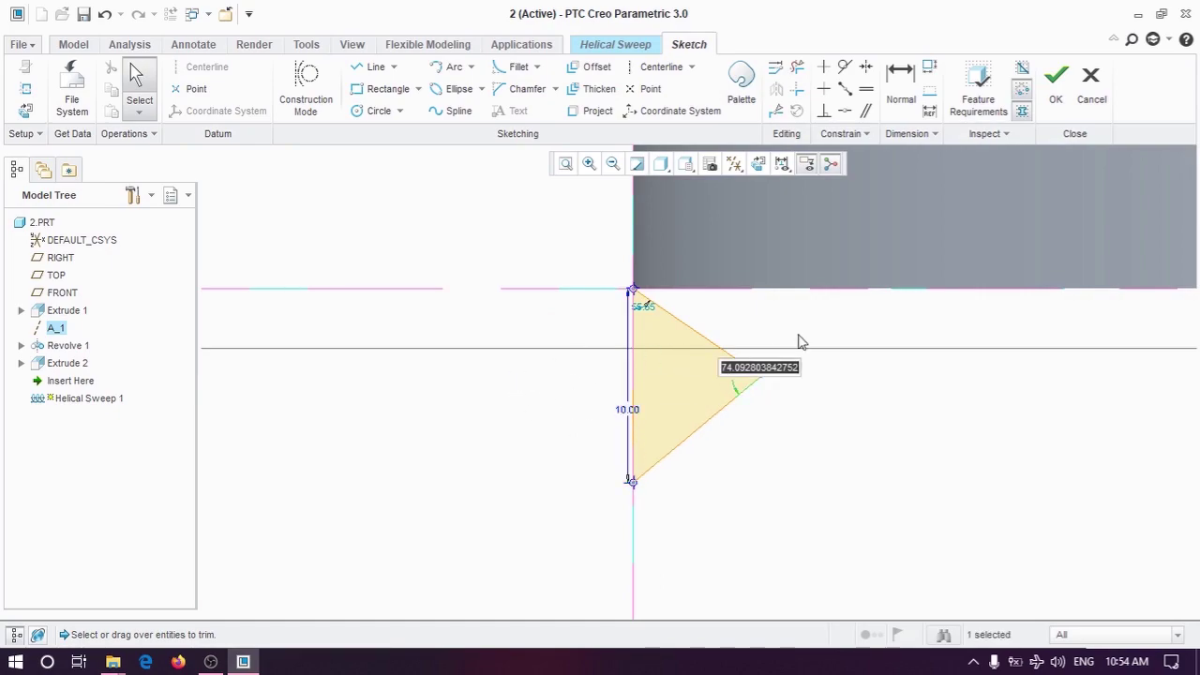
{"action": "type", "text": "60"}
{"action": "key", "text": "Return"}
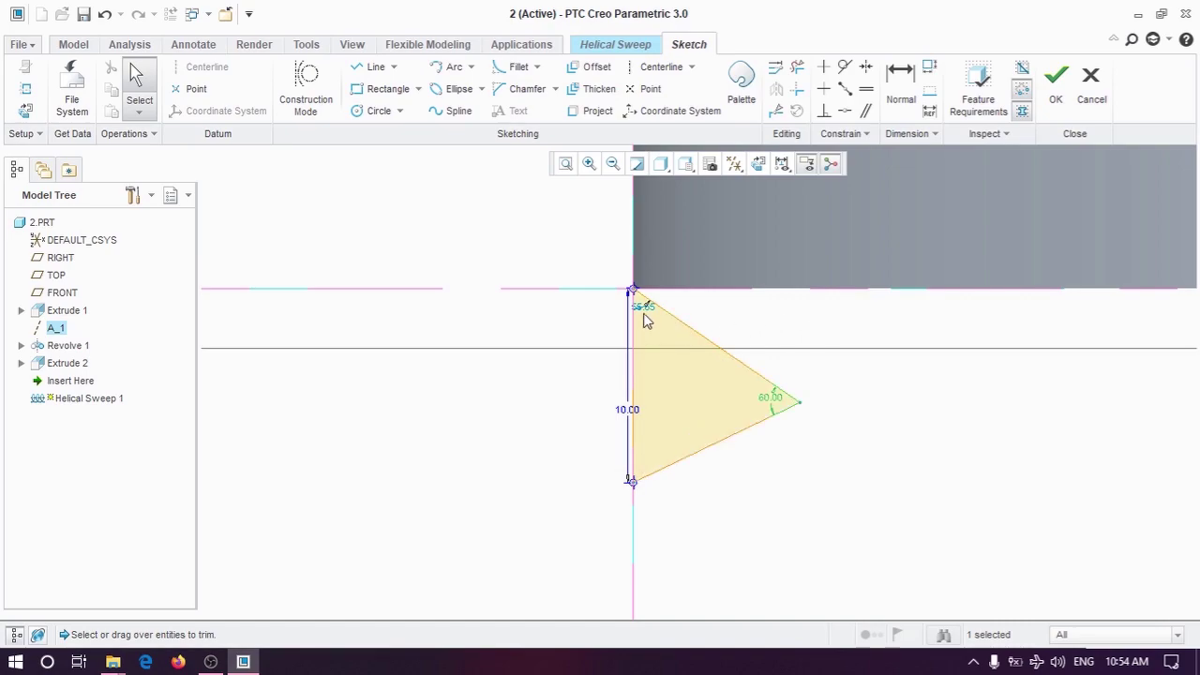
{"action": "type", "text": "60"}
{"action": "key", "text": "Return"}
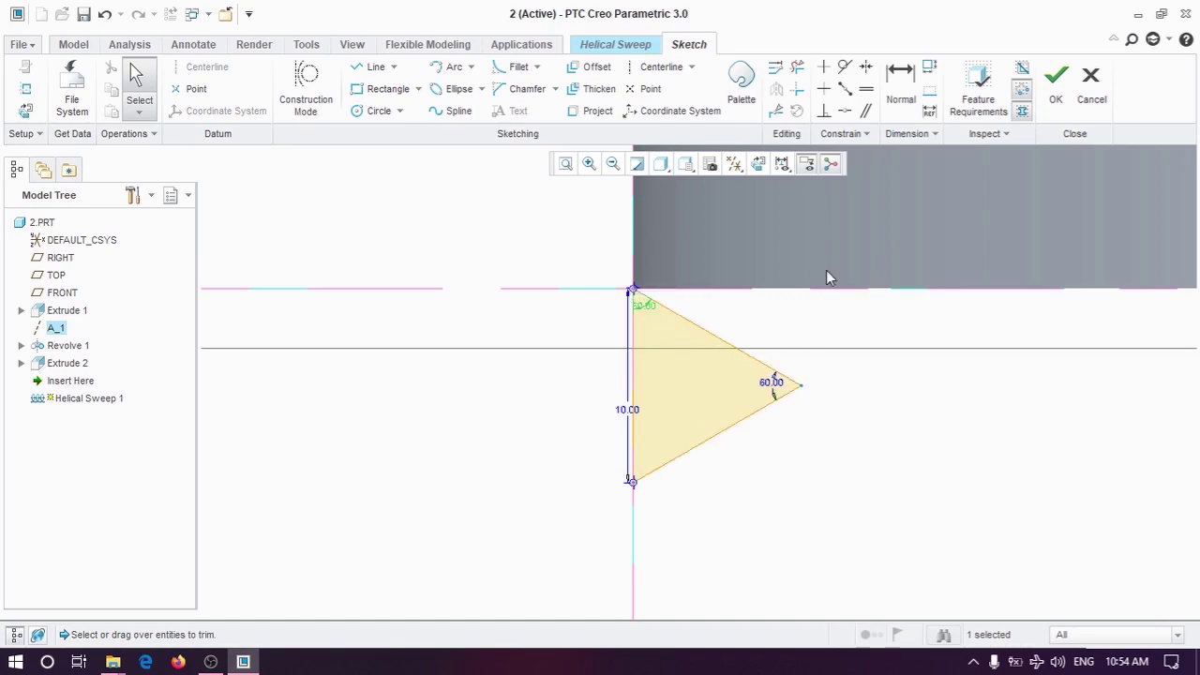
{"action": "left_click", "coordinate": [1054, 82]}
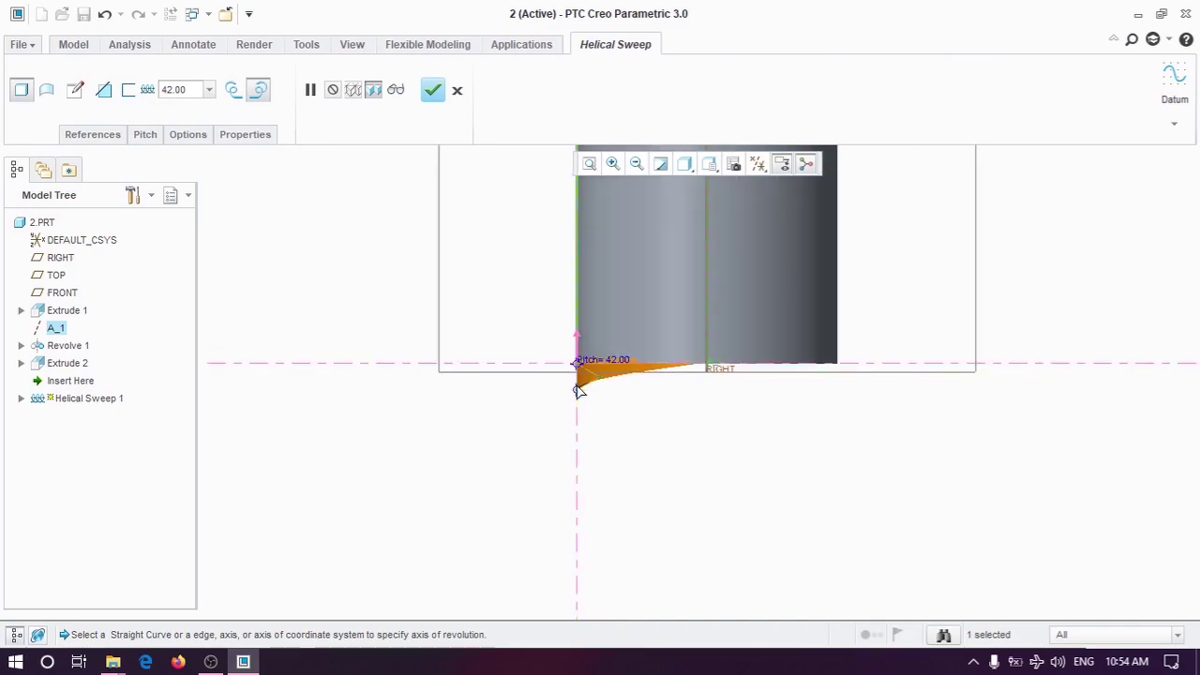
Step: Set the helical sweep to Remove Material, change the pitch from 42 to 50, and apply it
{"action": "scroll", "coordinate": [581, 263], "scroll_direction": "up", "scroll_amount": 4}
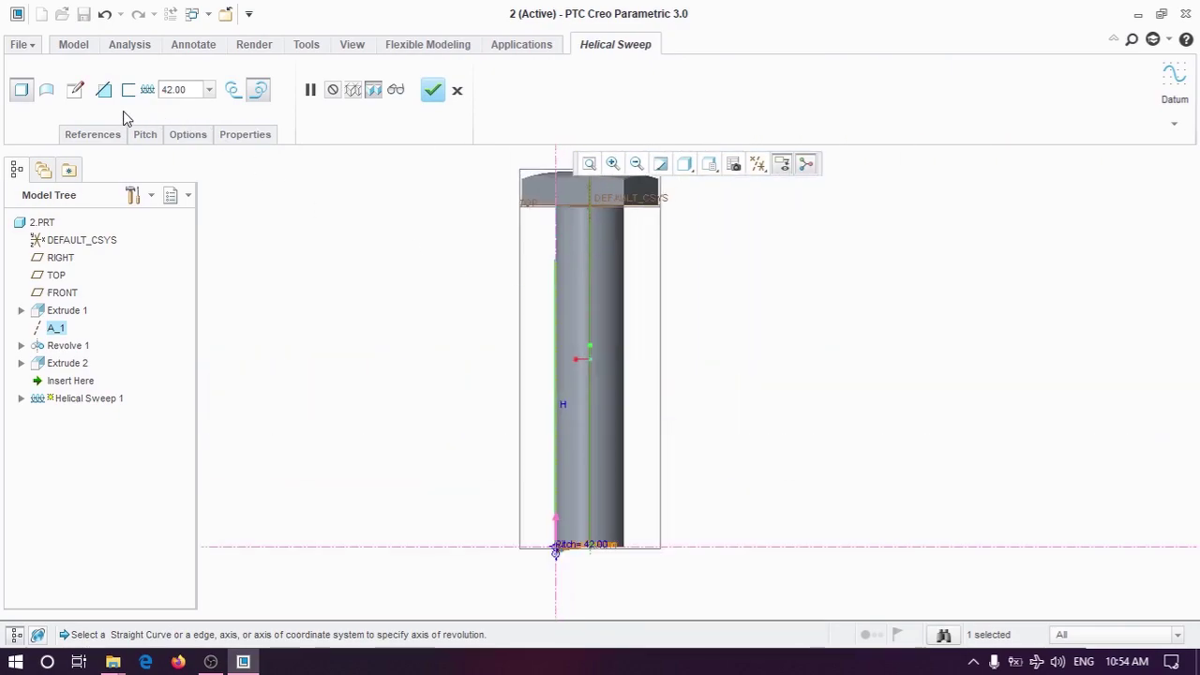
{"action": "left_click", "coordinate": [104, 89]}
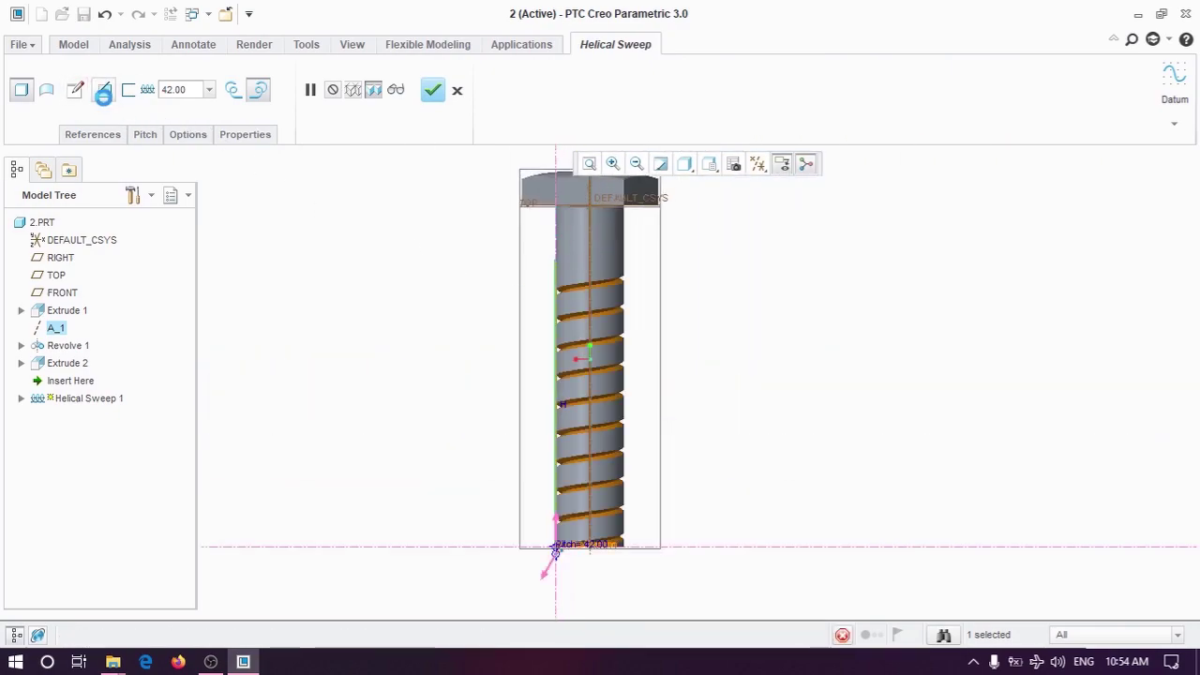
{"action": "double_click", "coordinate": [214, 88]}
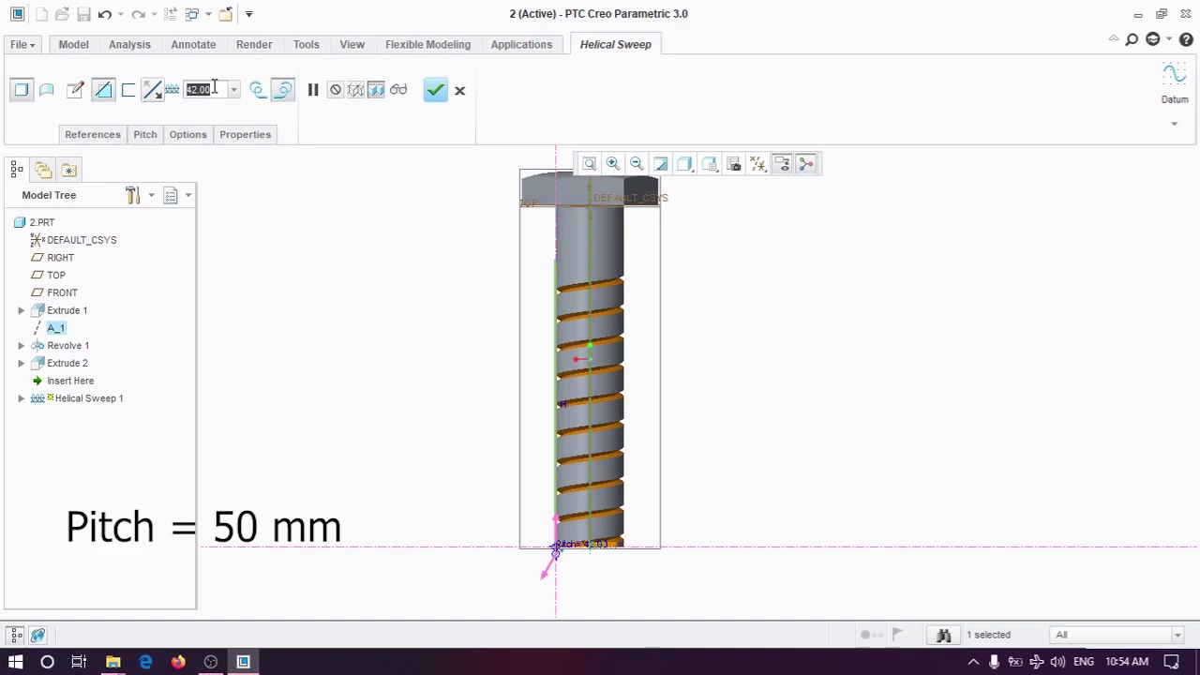
{"action": "type", "text": "50"}
{"action": "key", "text": "Return"}
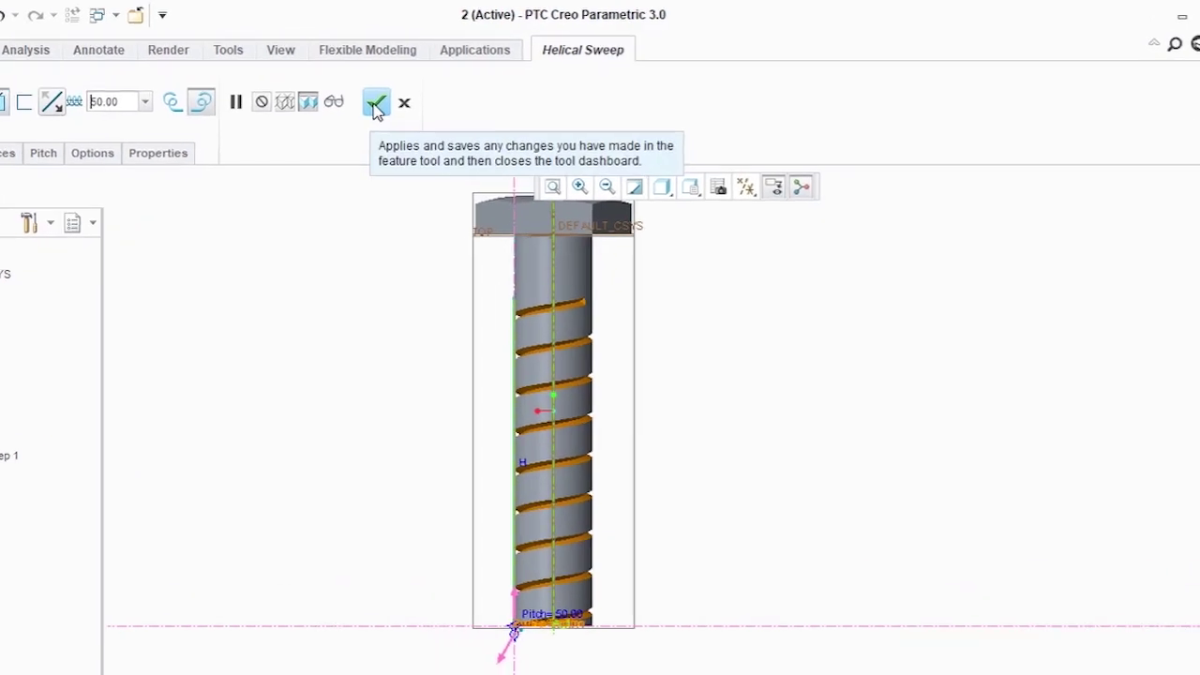
{"action": "left_click", "coordinate": [120, 161]}
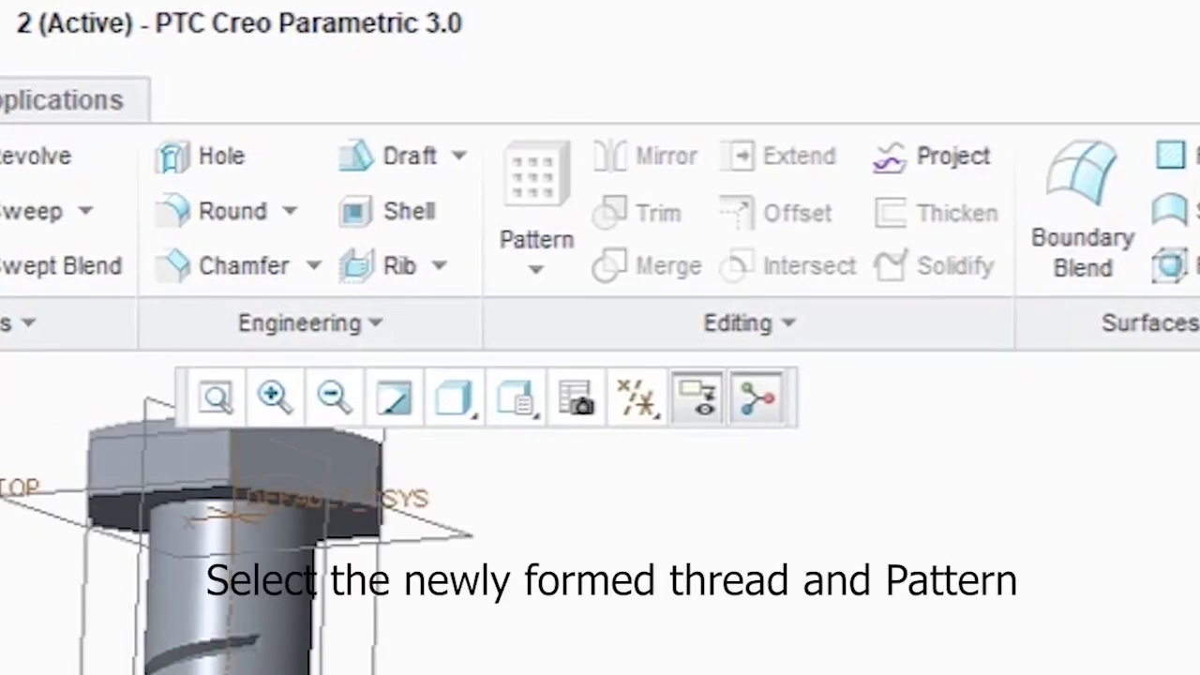
Step: Pattern Helical Sweep 1 around axis A_1 as 4 members at 90°
{"action": "left_click", "coordinate": [202, 647]}
{"action": "left_click", "coordinate": [540, 242]}
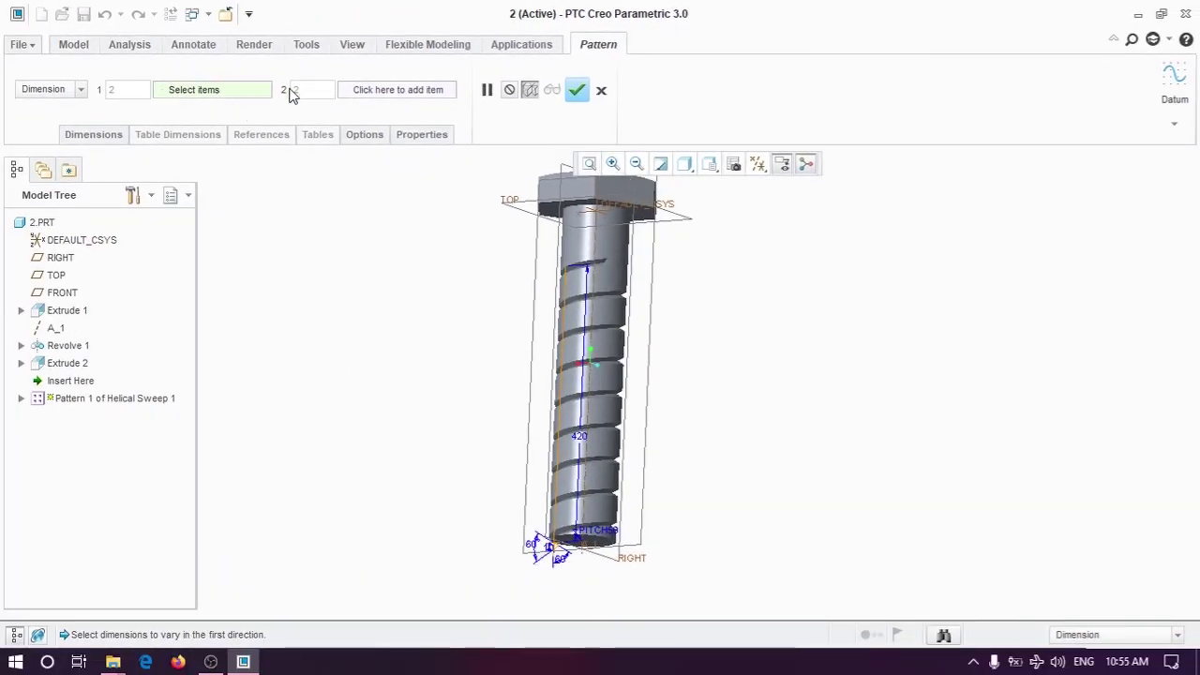
{"action": "scroll", "coordinate": [413, 434], "scroll_direction": "down", "scroll_amount": 3}
{"action": "scroll", "coordinate": [407, 359], "scroll_direction": "down", "scroll_amount": 2}
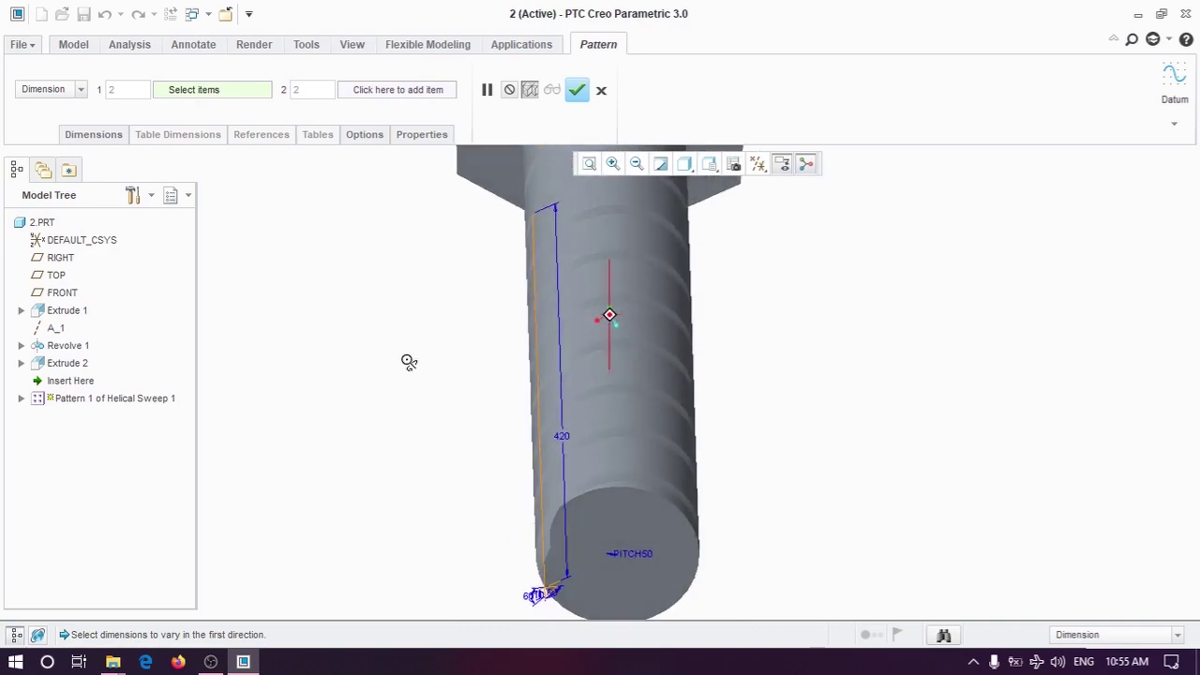
{"action": "scroll", "coordinate": [406, 359], "scroll_direction": "down", "scroll_amount": 2}
{"action": "left_click", "coordinate": [80, 89]}
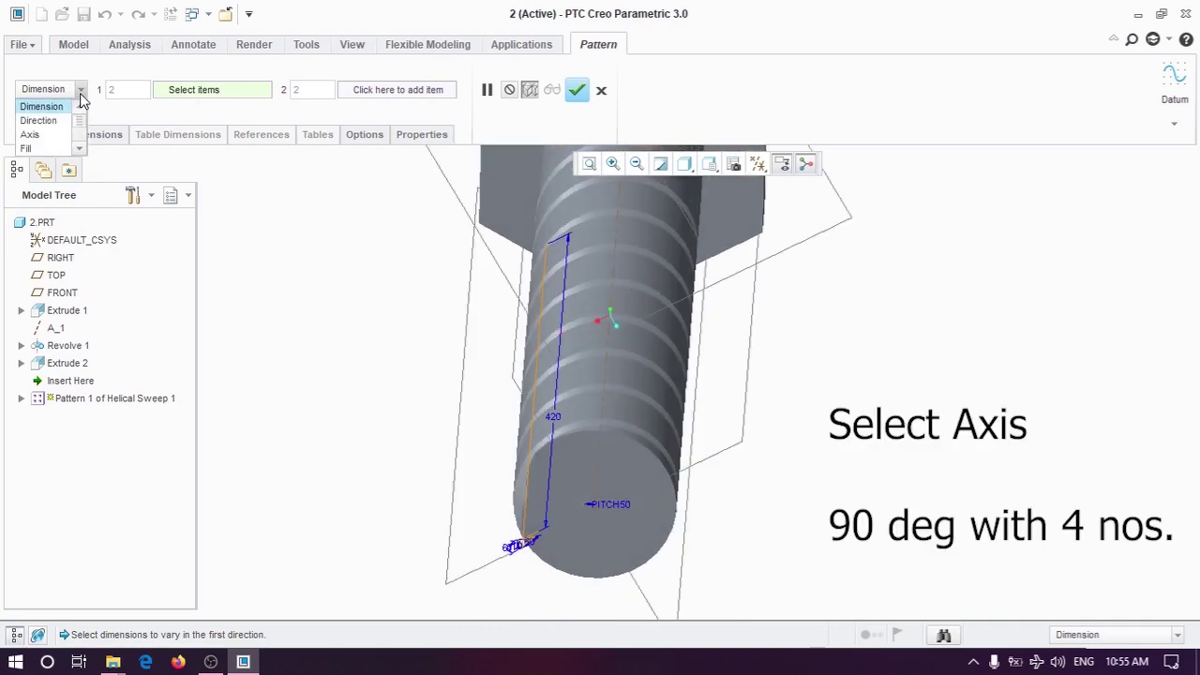
{"action": "left_click", "coordinate": [32, 135]}
{"action": "left_click", "coordinate": [603, 478]}
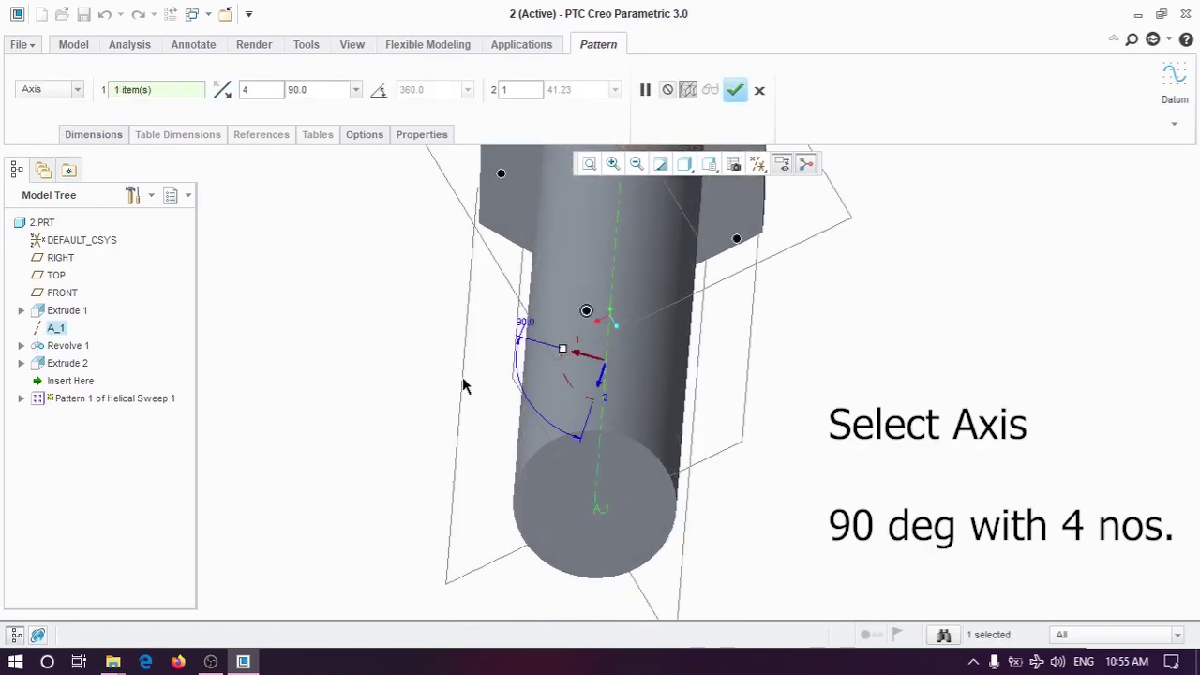
{"action": "scroll", "coordinate": [424, 448], "scroll_direction": "down", "scroll_amount": 5}
{"action": "middle_click_drag", "start_coordinate": [421, 437], "coordinate": [421, 406]}
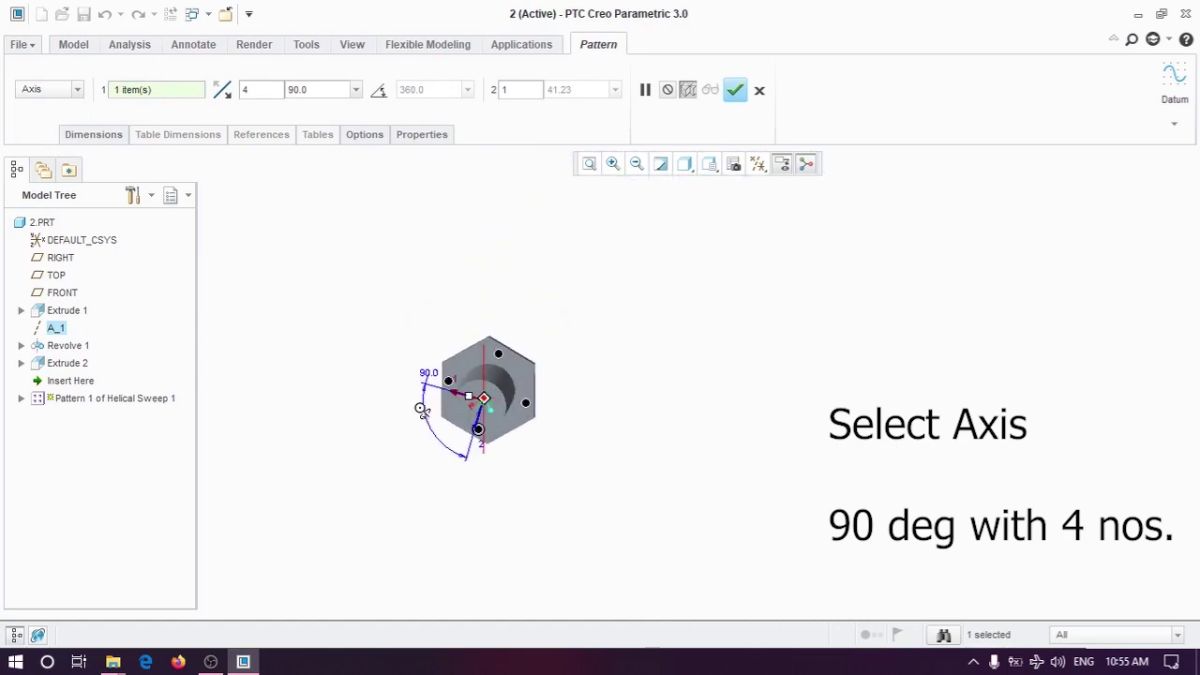
{"action": "left_click", "coordinate": [735, 91]}
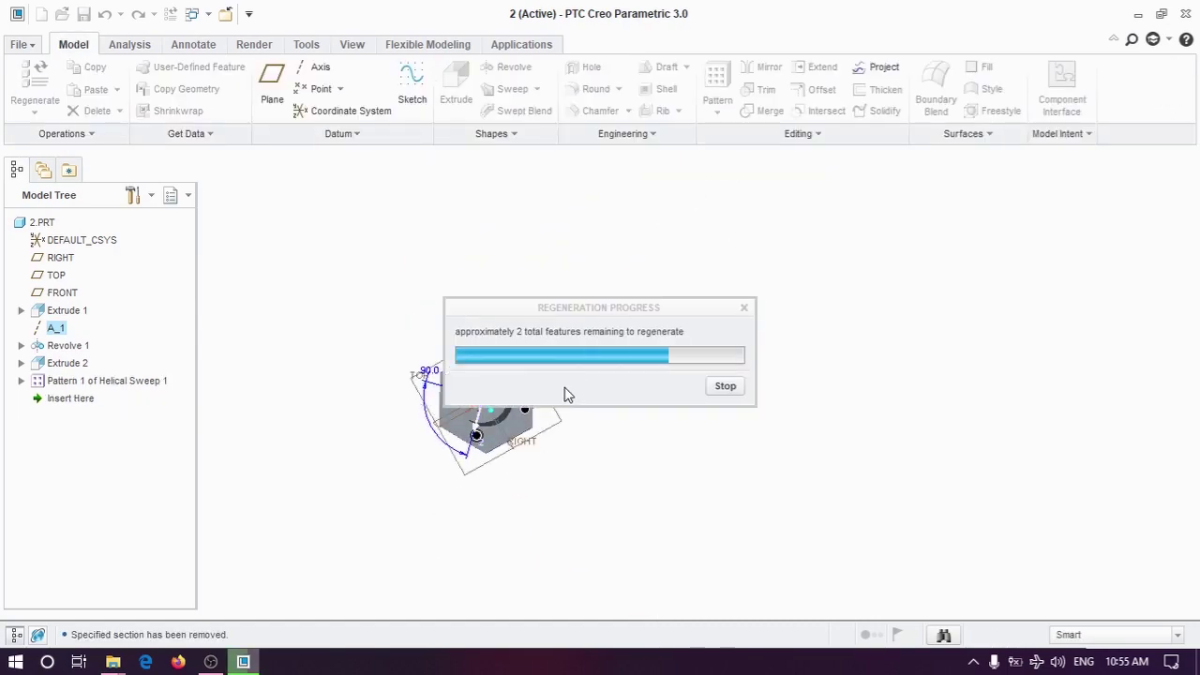
Step: Orbit and zoom around the bolt to inspect the four-start thread pattern
{"action": "mouse_move", "coordinate": [605, 293]}
{"action": "middle_mouse_down"}
{"action": "mouse_move", "coordinate": [611, 284]}
{"action": "mouse_move", "coordinate": [606, 364]}
{"action": "mouse_move", "coordinate": [609, 325]}
{"action": "mouse_move", "coordinate": [523, 382]}
{"action": "middle_mouse_up"}
{"action": "scroll", "coordinate": [523, 383], "scroll_direction": "up", "scroll_amount": 5}
{"action": "mouse_move", "coordinate": [628, 374]}
{"action": "middle_mouse_down"}
{"action": "mouse_move", "coordinate": [706, 272]}
{"action": "mouse_move", "coordinate": [717, 313]}
{"action": "mouse_move", "coordinate": [564, 342]}
{"action": "mouse_move", "coordinate": [396, 400]}
{"action": "mouse_move", "coordinate": [290, 403]}
{"action": "mouse_move", "coordinate": [484, 362]}
{"action": "mouse_move", "coordinate": [649, 268]}
{"action": "mouse_move", "coordinate": [723, 198]}
{"action": "mouse_move", "coordinate": [487, 329]}
{"action": "mouse_move", "coordinate": [531, 239]}
{"action": "middle_mouse_up"}
{"action": "left_click", "coordinate": [534, 235]}
{"action": "scroll", "coordinate": [382, 401], "scroll_direction": "down", "scroll_amount": 5}
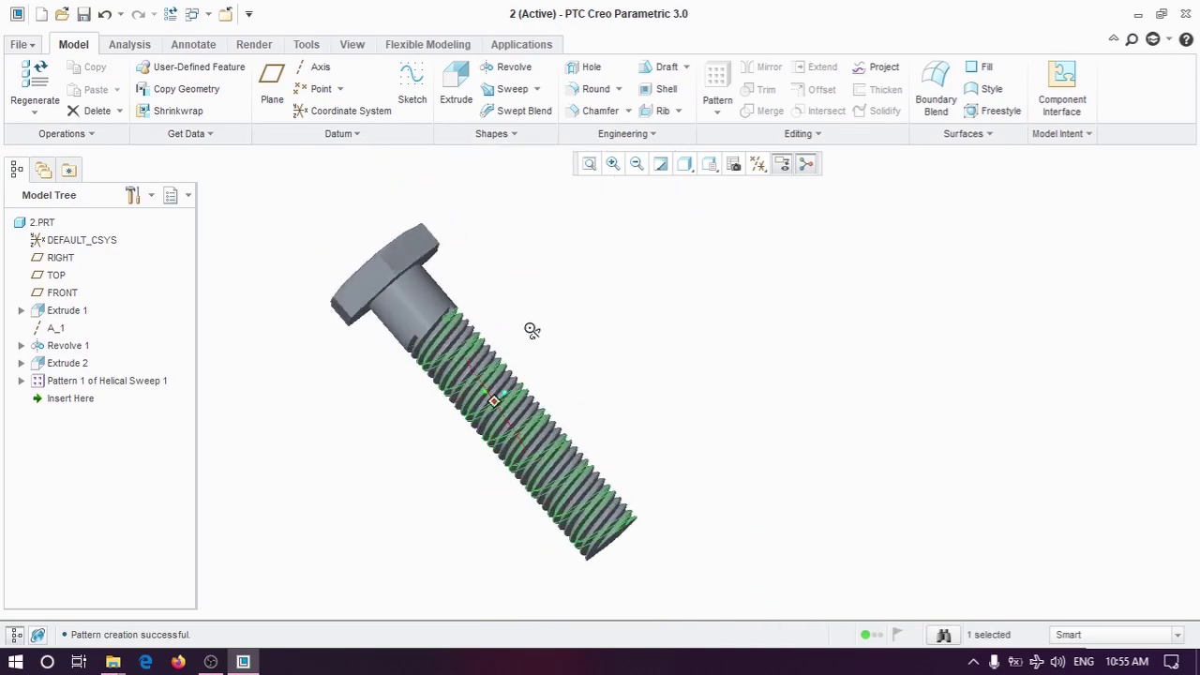
{"action": "mouse_move", "coordinate": [531, 327]}
{"action": "middle_mouse_down"}
{"action": "mouse_move", "coordinate": [643, 249]}
{"action": "mouse_move", "coordinate": [430, 536]}
{"action": "mouse_move", "coordinate": [562, 495]}
{"action": "mouse_move", "coordinate": [343, 484]}
{"action": "middle_mouse_up"}
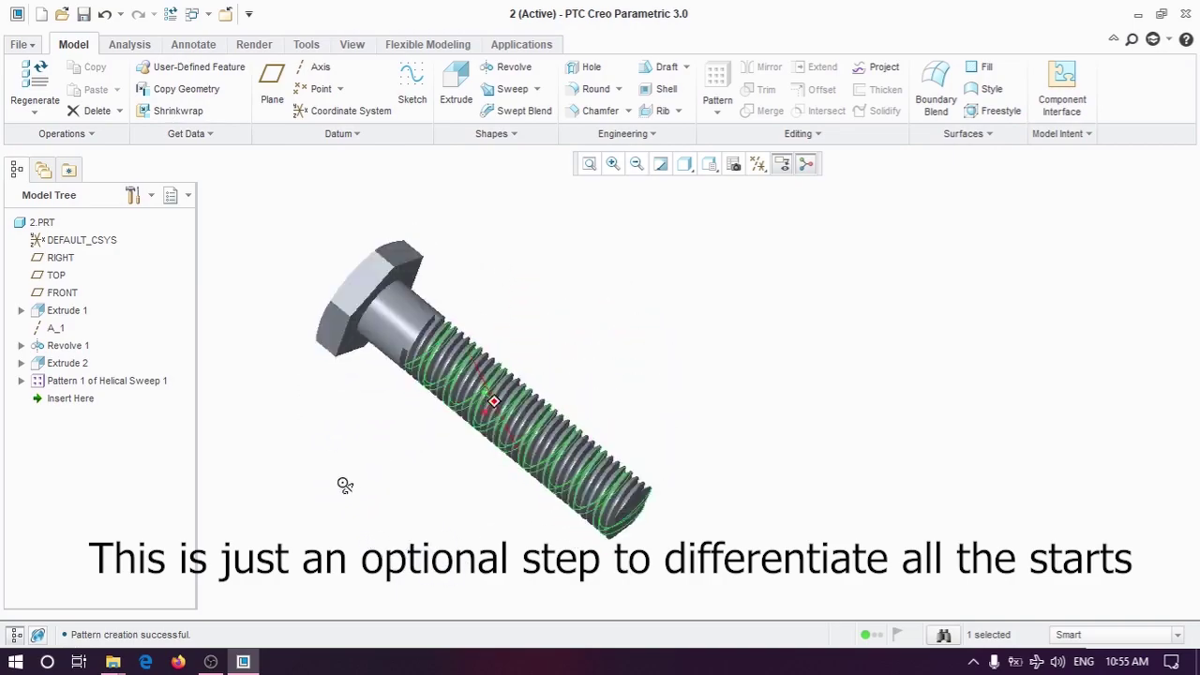
{"action": "left_click", "coordinate": [351, 44]}
{"action": "middle_click_drag", "start_coordinate": [555, 406], "coordinate": [529, 356]}
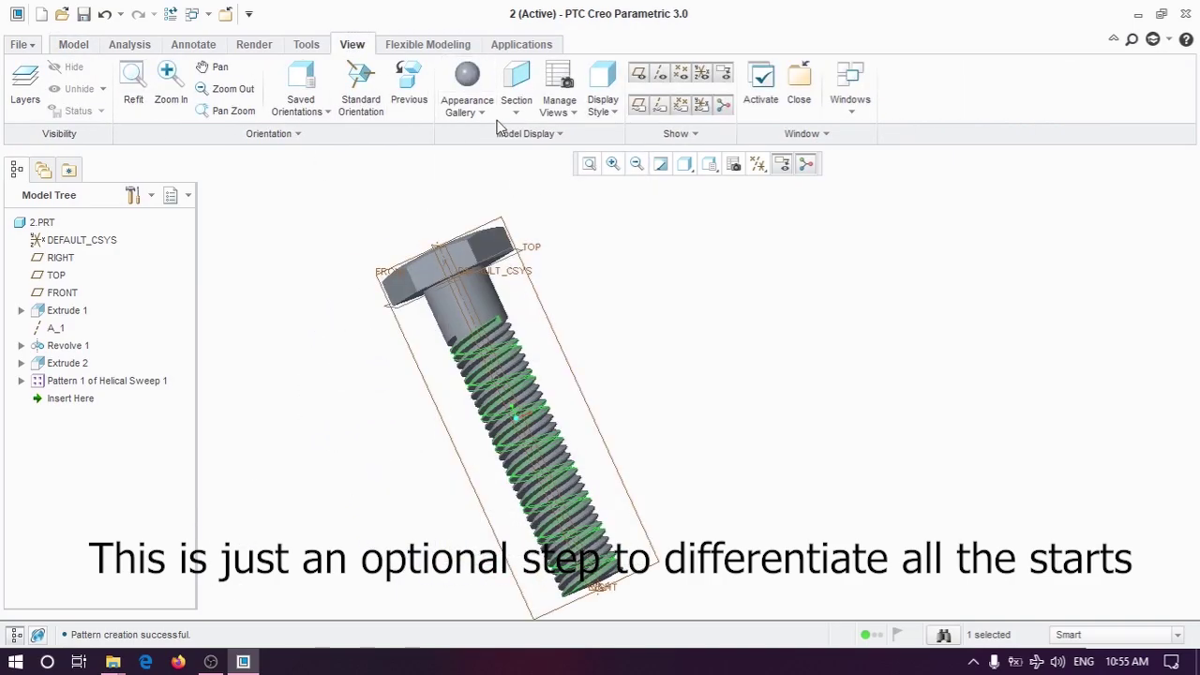
Step: Colour the first thread start red, selecting it with the Intent Surface filter
{"action": "left_click", "coordinate": [482, 112]}
{"action": "left_click", "coordinate": [609, 238]}
{"action": "left_click", "coordinate": [1116, 635]}
{"action": "left_click", "coordinate": [1093, 610]}
{"action": "left_click", "coordinate": [515, 422]}
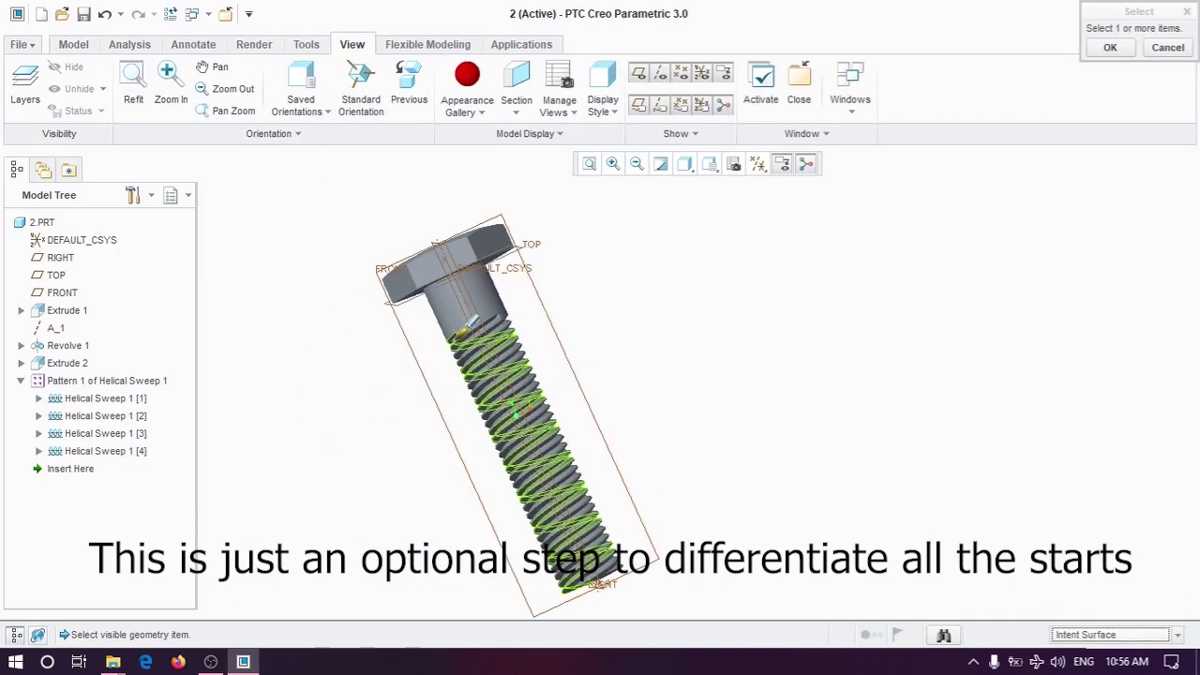
{"action": "middle_click", "coordinate": [617, 347]}
Step: Colour the second thread start blue using intent-surface selection
{"action": "left_click", "coordinate": [480, 111]}
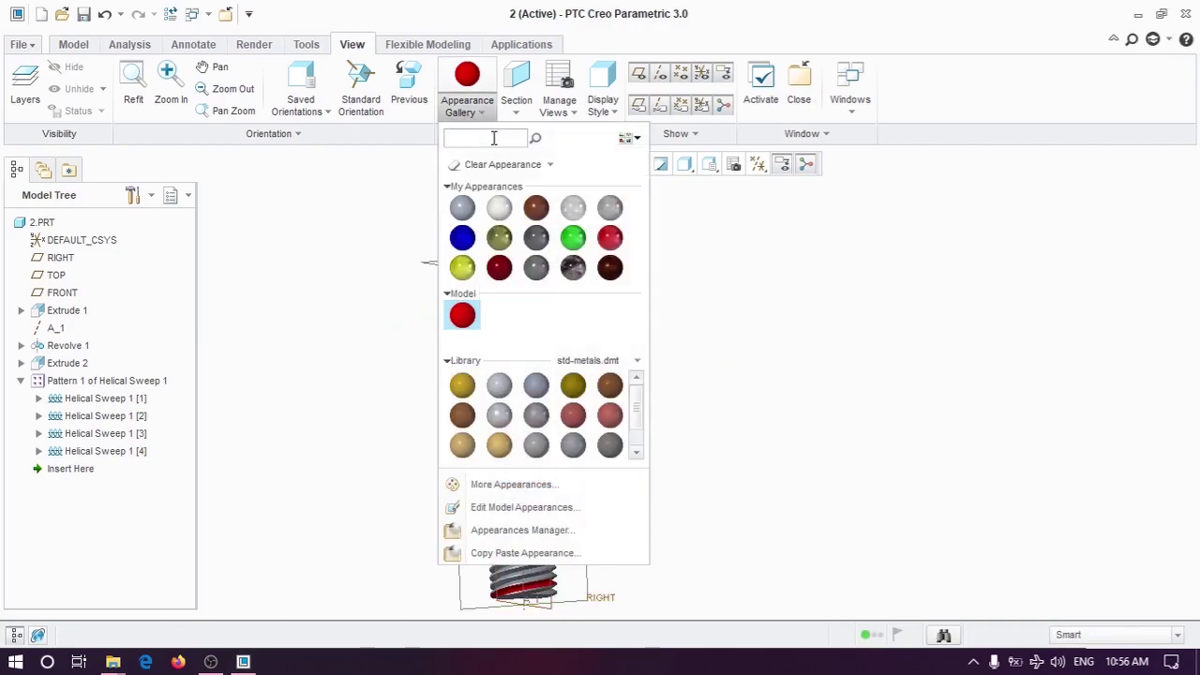
{"action": "type", "text": "blue"}
{"action": "key", "text": "Return"}
{"action": "left_click", "coordinate": [463, 385]}
{"action": "left_click", "coordinate": [1116, 635]}
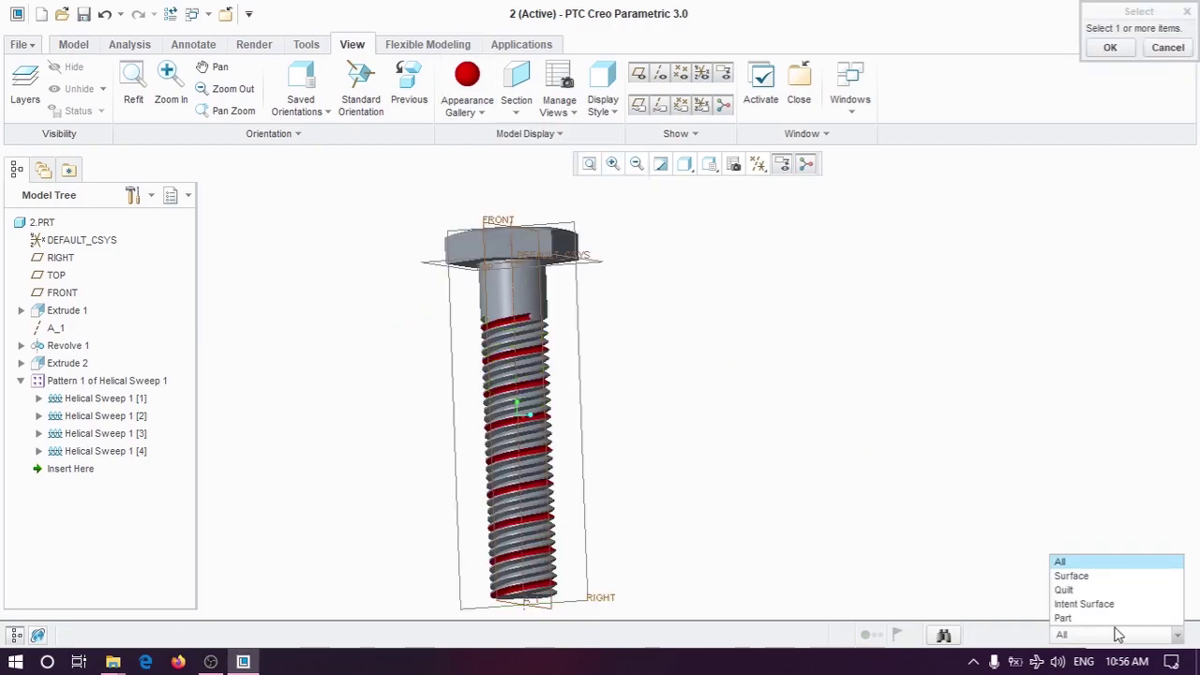
{"action": "left_click", "coordinate": [1086, 602]}
{"action": "scroll", "coordinate": [487, 309], "scroll_direction": "up", "scroll_amount": 5}
{"action": "left_click", "coordinate": [672, 332]}
{"action": "middle_click", "coordinate": [672, 331]}
Step: Colour the third thread start green using intent-surface selection
{"action": "left_click", "coordinate": [478, 110]}
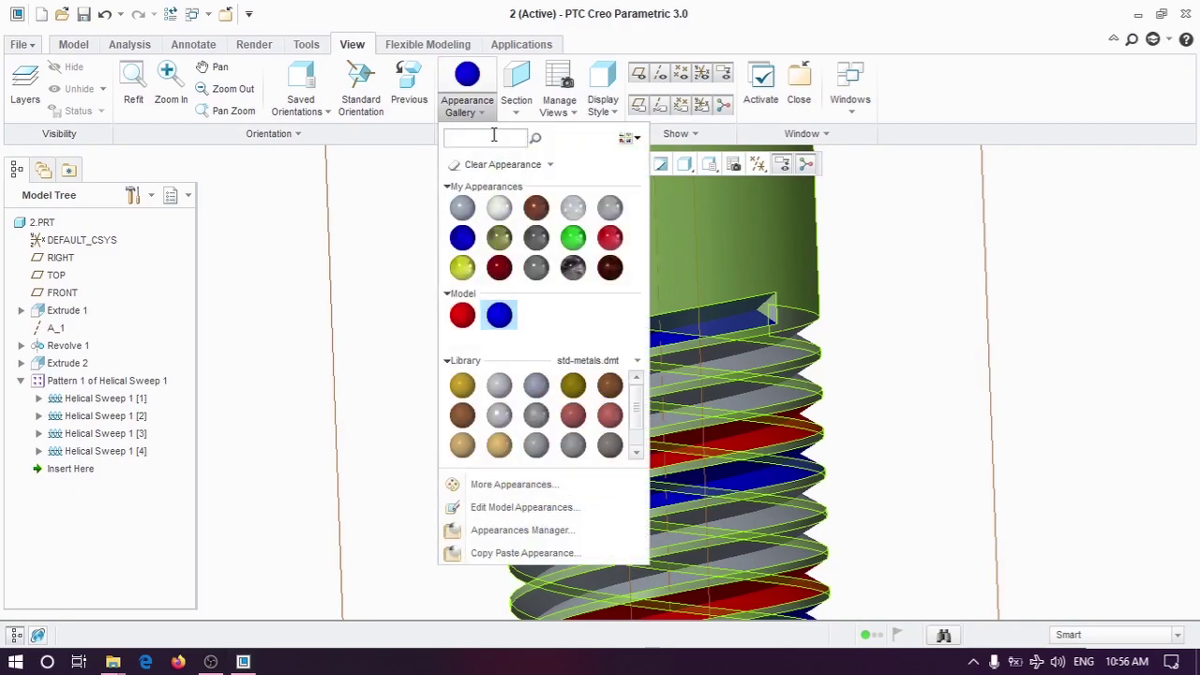
{"action": "type", "text": "green"}
{"action": "key", "text": "Return"}
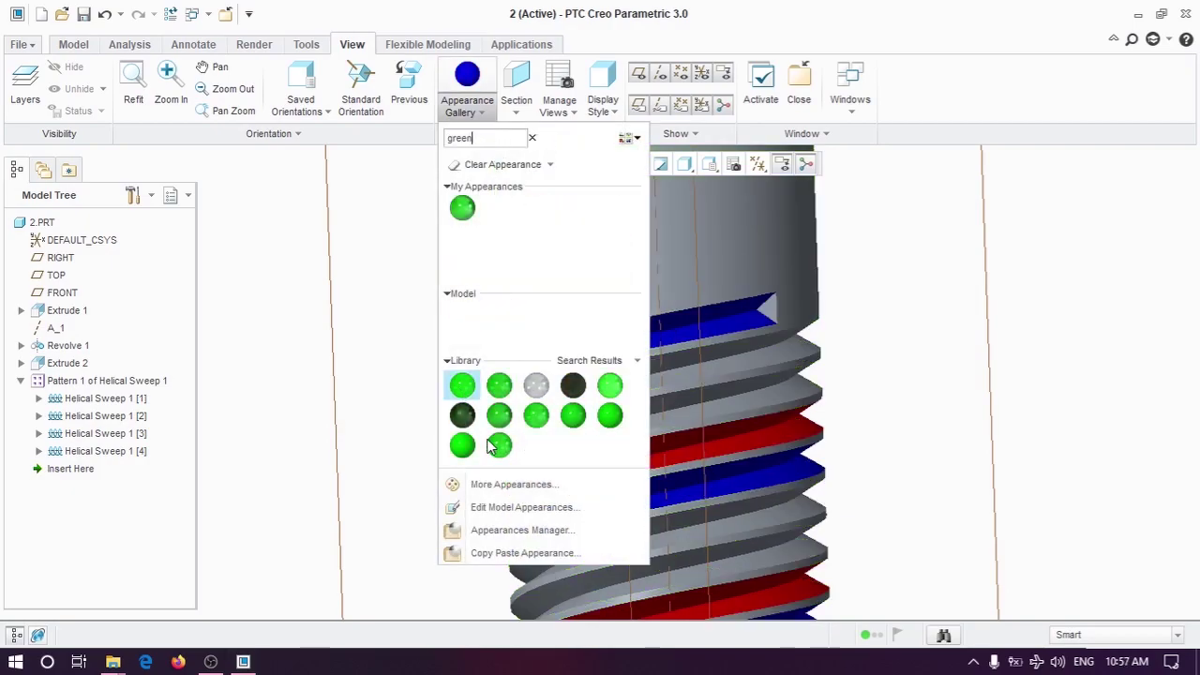
{"action": "left_click", "coordinate": [463, 445]}
{"action": "left_click", "coordinate": [1116, 635]}
{"action": "left_click", "coordinate": [1086, 602]}
{"action": "left_click", "coordinate": [694, 404]}
{"action": "middle_click", "coordinate": [694, 403]}
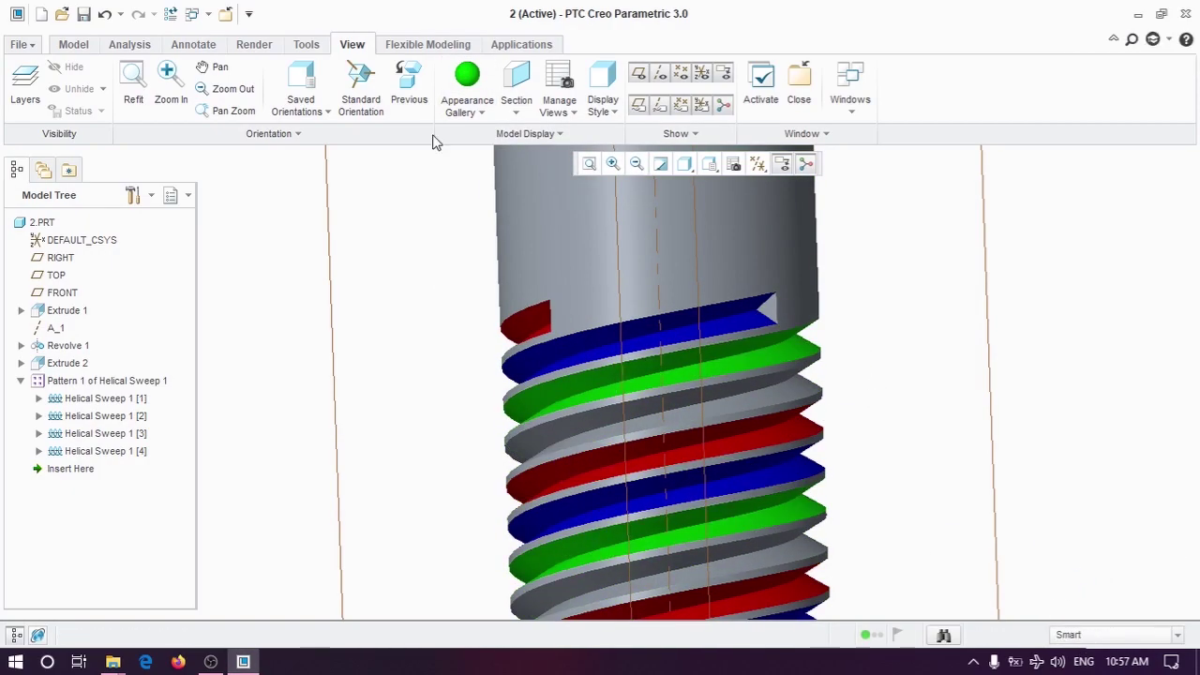
Step: Colour the fourth thread start yellow, then orbit to a level side view of the bolt
{"action": "left_click", "coordinate": [467, 105]}
{"action": "type", "text": "yellow"}
{"action": "key", "text": "Return"}
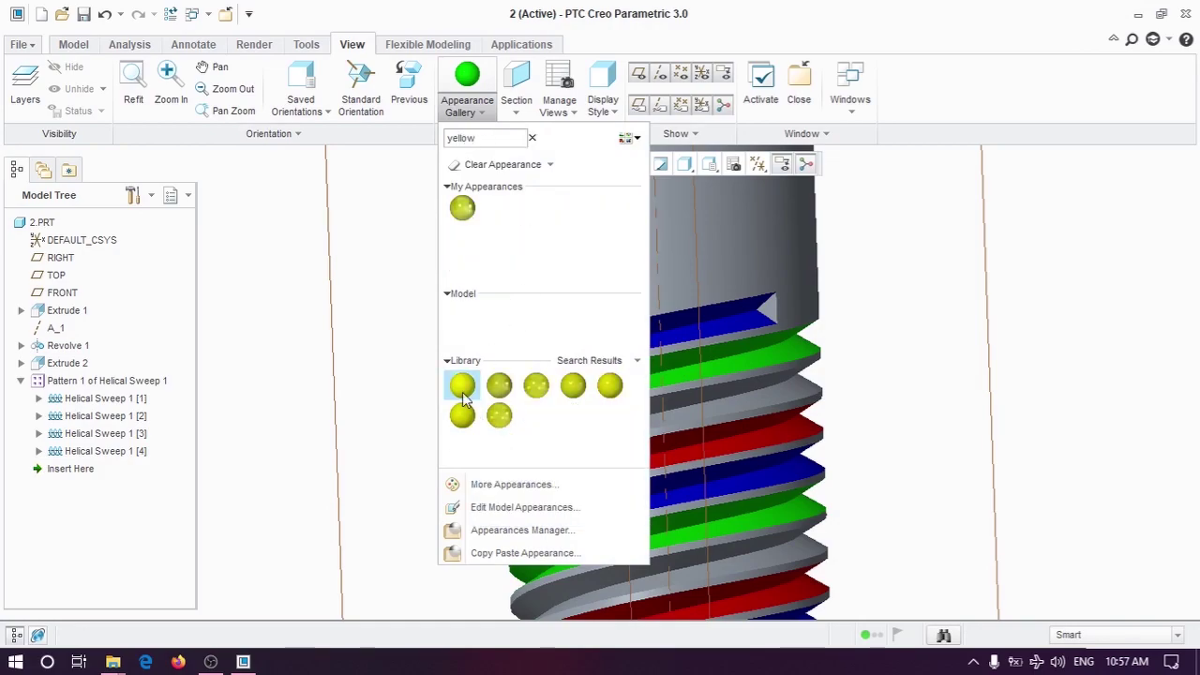
{"action": "left_click", "coordinate": [461, 384]}
{"action": "middle_click", "coordinate": [744, 383]}
{"action": "scroll", "coordinate": [744, 383], "scroll_direction": "up", "scroll_amount": 5}
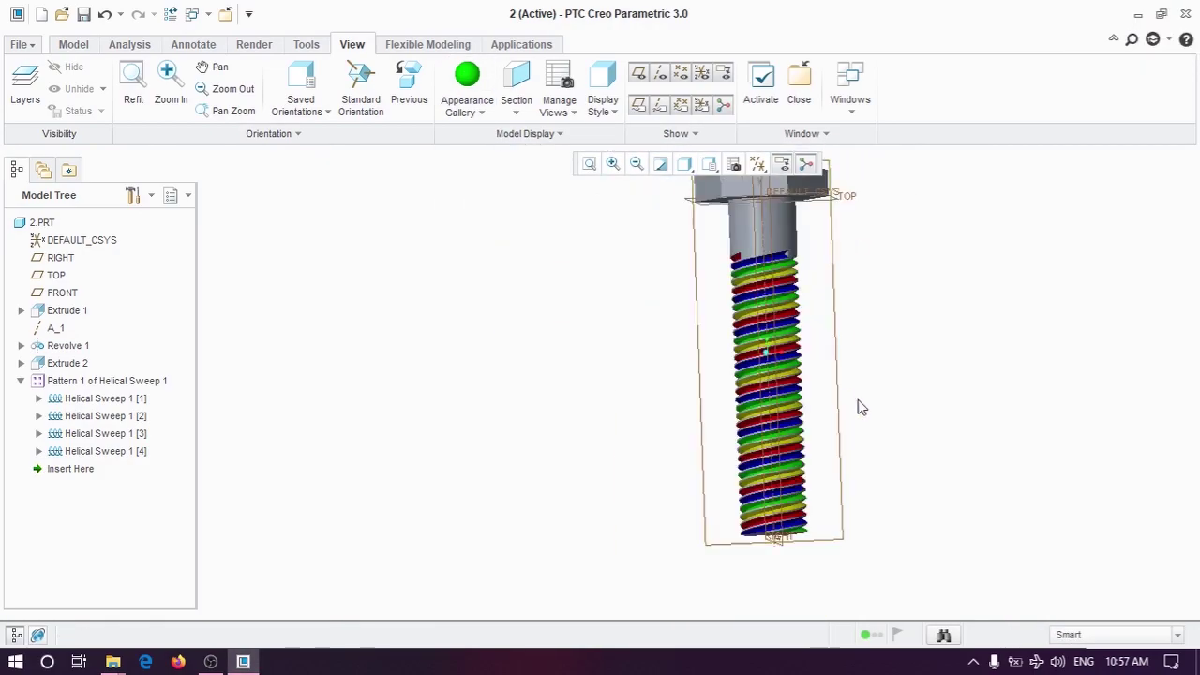
{"action": "mouse_move", "coordinate": [860, 406]}
{"action": "middle_mouse_down"}
{"action": "mouse_move", "coordinate": [758, 436]}
{"action": "mouse_move", "coordinate": [777, 594]}
{"action": "mouse_move", "coordinate": [757, 582]}
{"action": "middle_mouse_up"}
{"action": "mouse_move", "coordinate": [734, 288]}
{"action": "middle_mouse_down"}
{"action": "mouse_move", "coordinate": [758, 479]}
{"action": "mouse_move", "coordinate": [756, 582]}
{"action": "mouse_move", "coordinate": [683, 292]}
{"action": "mouse_move", "coordinate": [877, 268]}
{"action": "mouse_move", "coordinate": [836, 407]}
{"action": "mouse_move", "coordinate": [838, 549]}
{"action": "mouse_move", "coordinate": [847, 262]}
{"action": "mouse_move", "coordinate": [815, 509]}
{"action": "mouse_move", "coordinate": [801, 507]}
{"action": "mouse_move", "coordinate": [795, 272]}
{"action": "mouse_move", "coordinate": [845, 454]}
{"action": "mouse_move", "coordinate": [746, 475]}
{"action": "middle_mouse_up"}
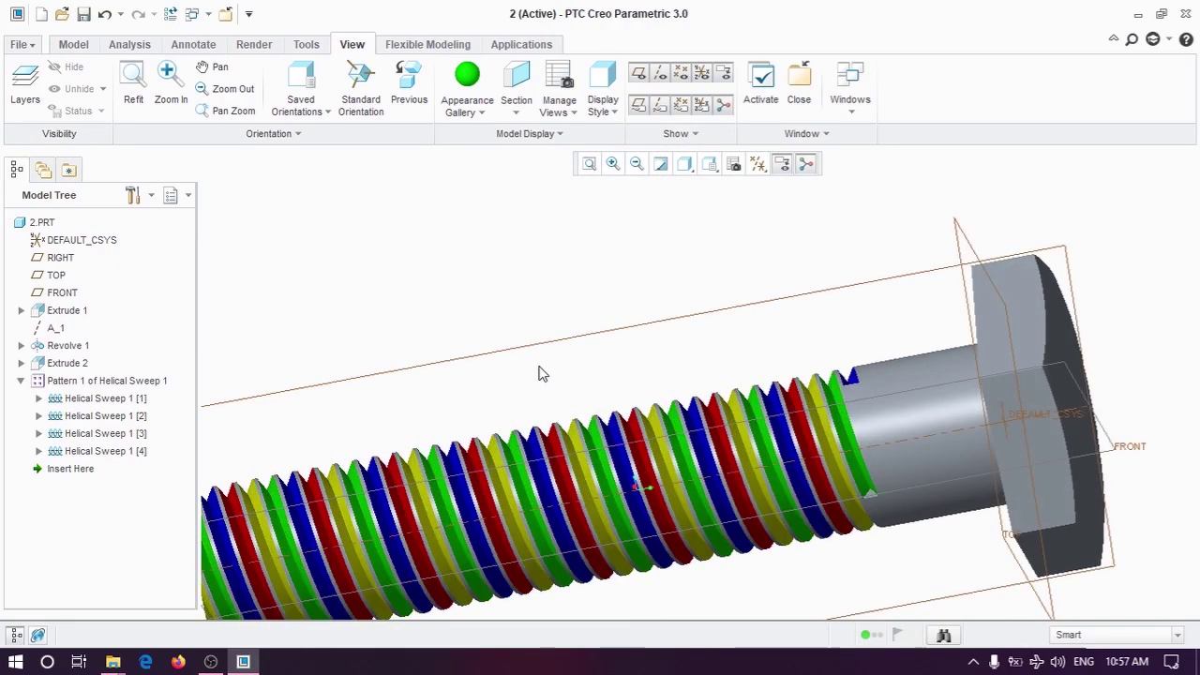
Step: Start a revolve sketched on the RIGHT plane, with the shank edge as a reference
{"action": "left_click", "coordinate": [75, 45]}
{"action": "left_click", "coordinate": [516, 70]}
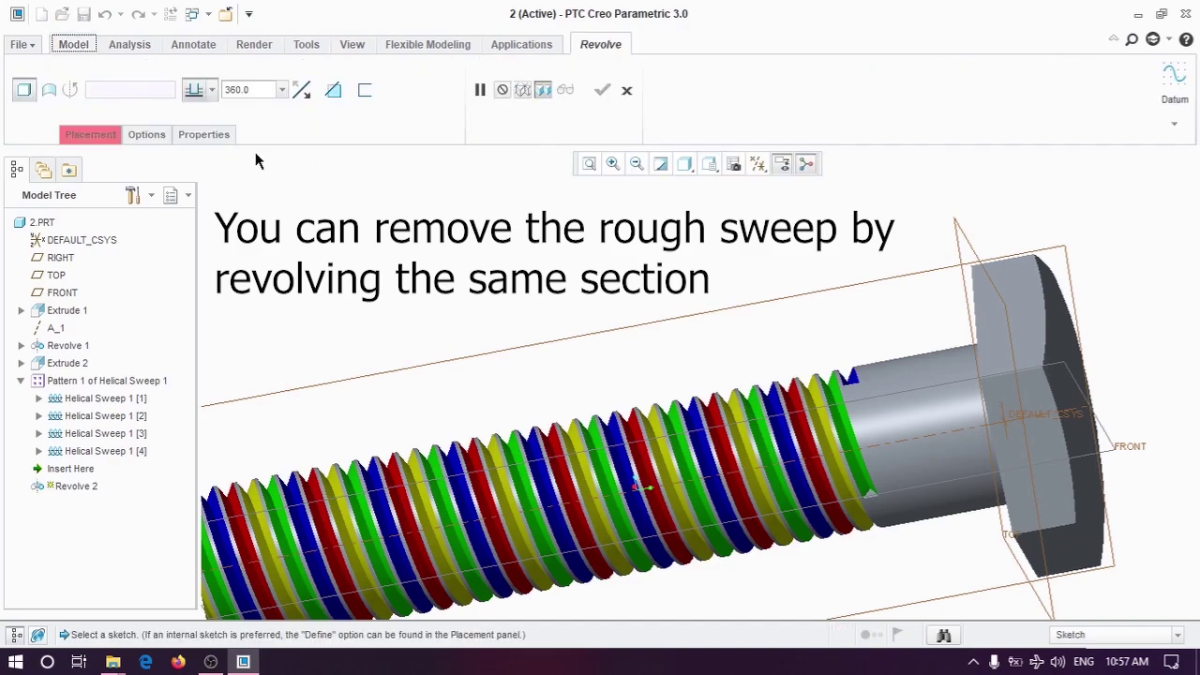
{"action": "left_click", "coordinate": [761, 303]}
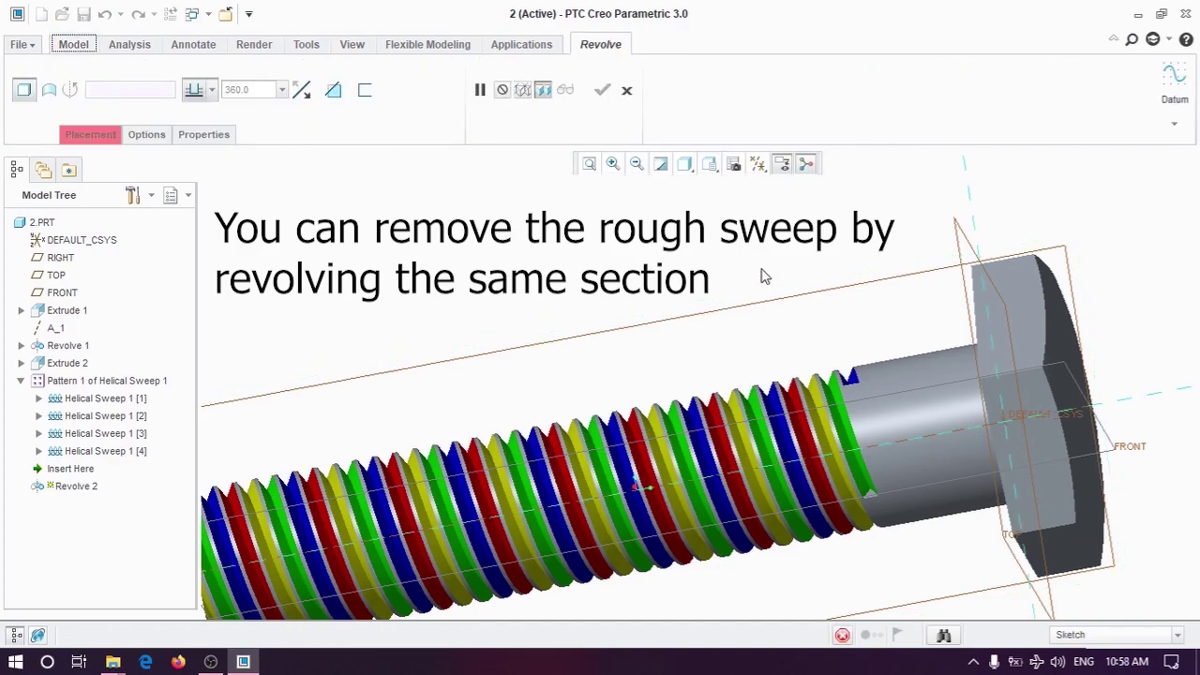
{"action": "scroll", "coordinate": [903, 401], "scroll_direction": "down", "scroll_amount": 1}
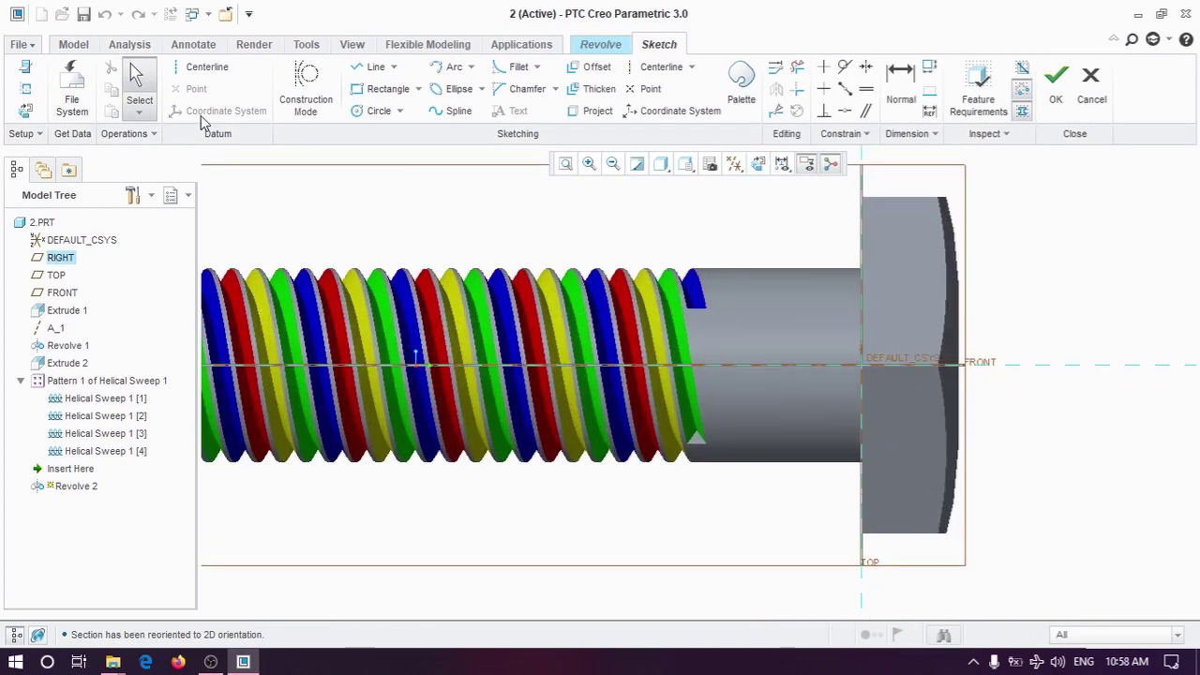
{"action": "left_click", "coordinate": [11, 90]}
{"action": "left_click", "coordinate": [692, 361]}
{"action": "left_click", "coordinate": [1162, 271]}
{"action": "scroll", "coordinate": [713, 352], "scroll_direction": "down", "scroll_amount": 5}
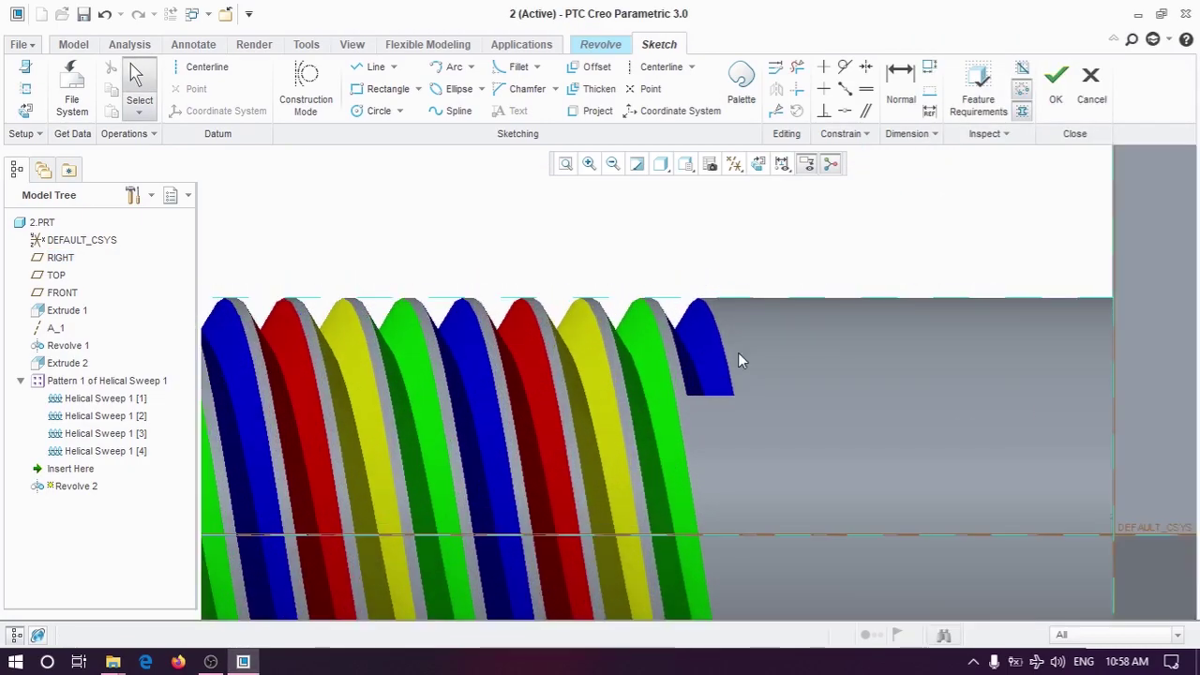
Step: Sketch a triangular profile at the thread end, referencing the thread-end vertex
{"action": "left_click", "coordinate": [373, 66]}
{"action": "left_click", "coordinate": [27, 94]}
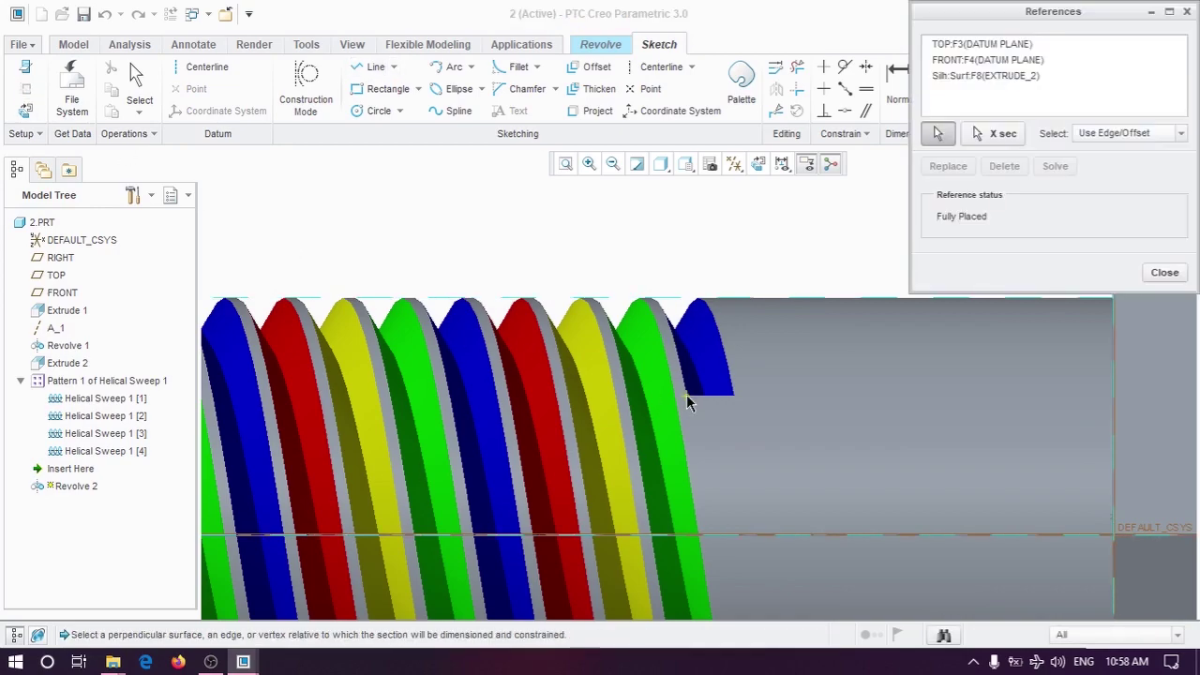
{"action": "left_click", "coordinate": [688, 398]}
{"action": "left_click", "coordinate": [1162, 271]}
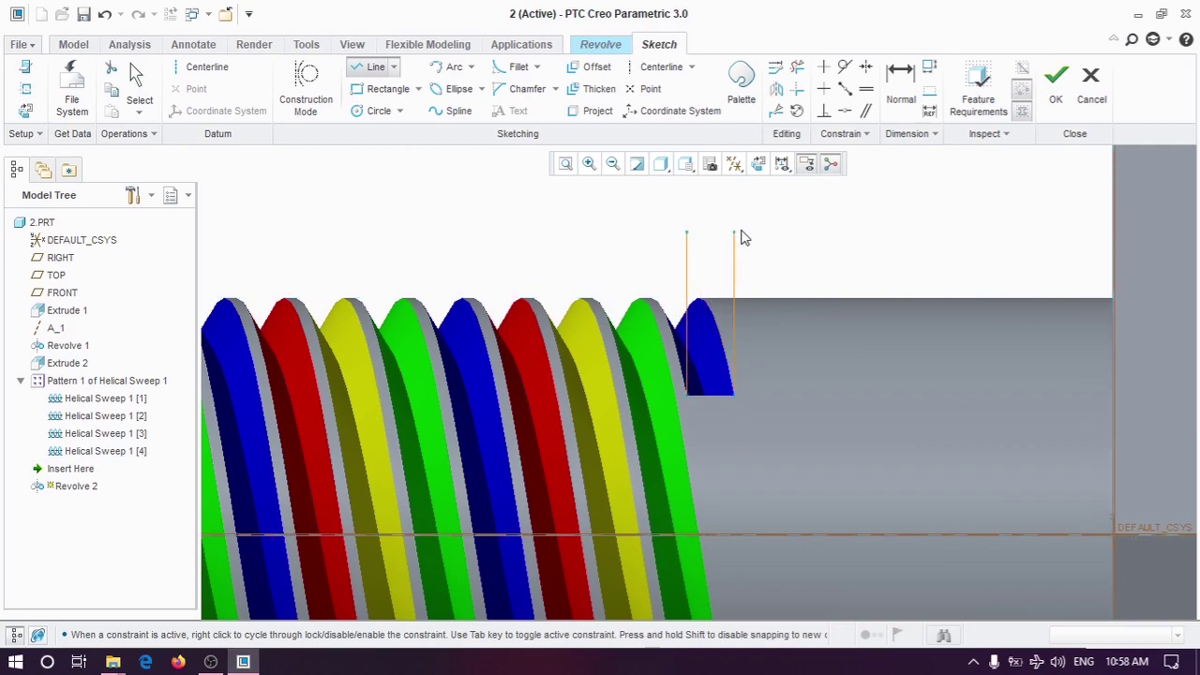
{"action": "left_click", "coordinate": [734, 233]}
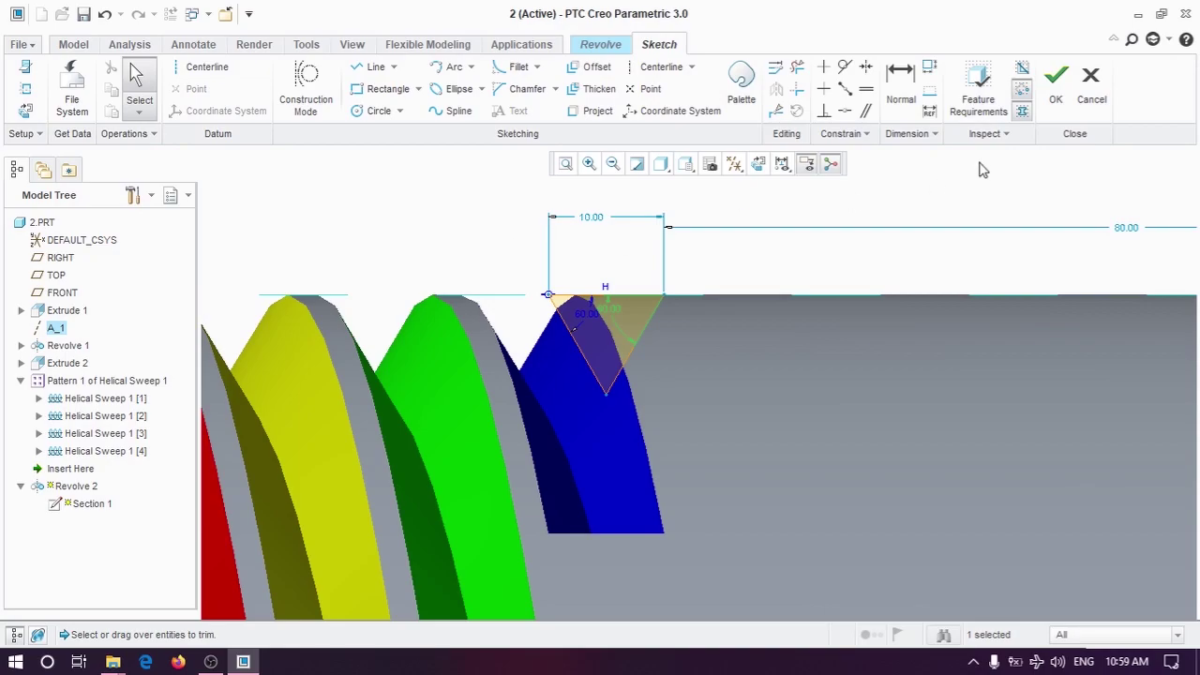
{"action": "left_click", "coordinate": [1056, 83]}
Step: Make the revolve a full 360° material removal and confirm the cut
{"action": "left_click", "coordinate": [332, 96]}
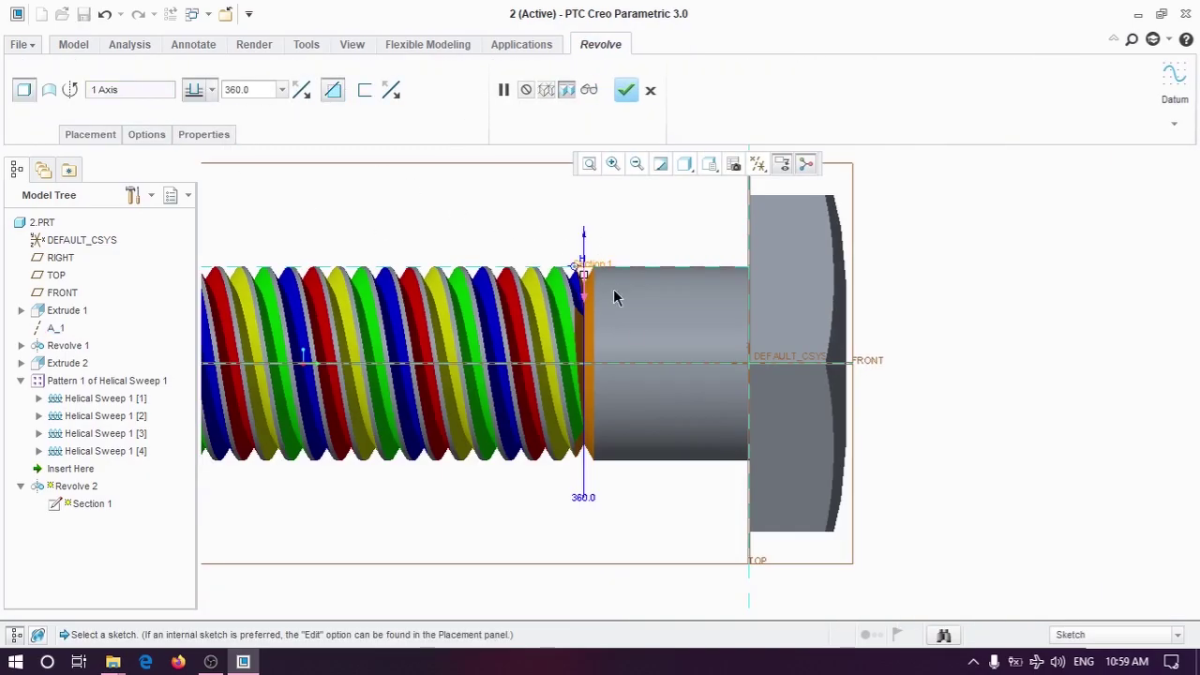
{"action": "middle_click_drag", "start_coordinate": [587, 343], "coordinate": [629, 473]}
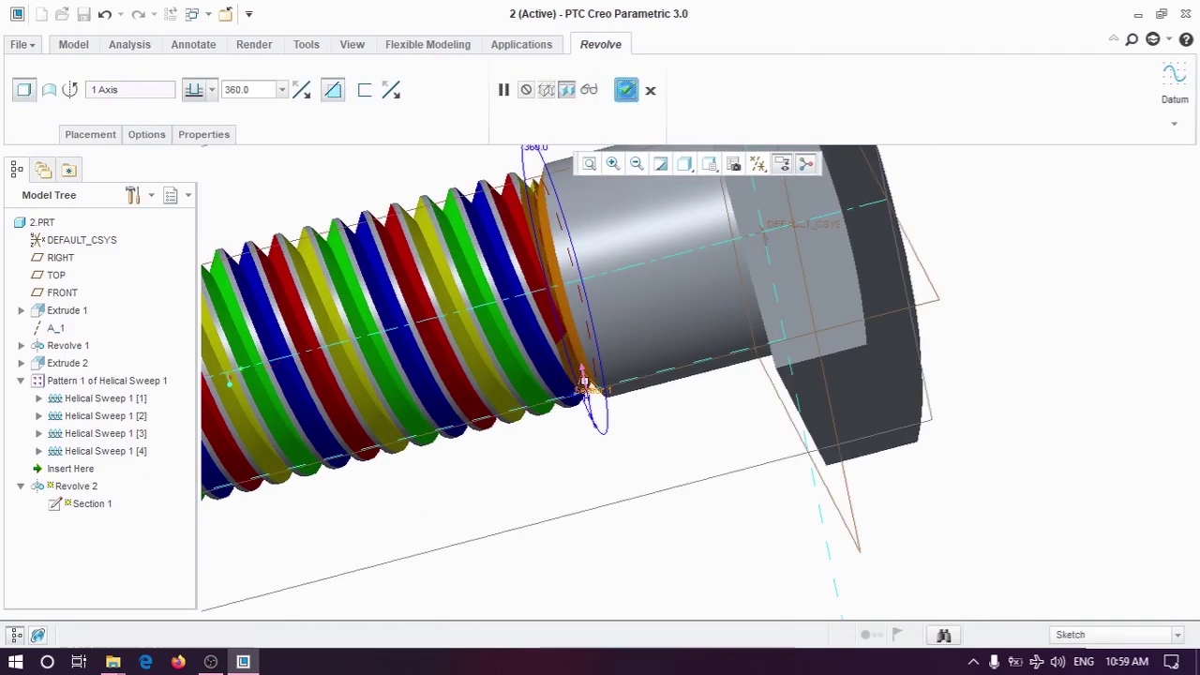
{"action": "left_click", "coordinate": [625, 90]}
{"action": "mouse_move", "coordinate": [717, 491]}
{"action": "middle_mouse_down"}
{"action": "mouse_move", "coordinate": [395, 325]}
{"action": "mouse_move", "coordinate": [791, 401]}
{"action": "mouse_move", "coordinate": [968, 566]}
{"action": "middle_mouse_up"}
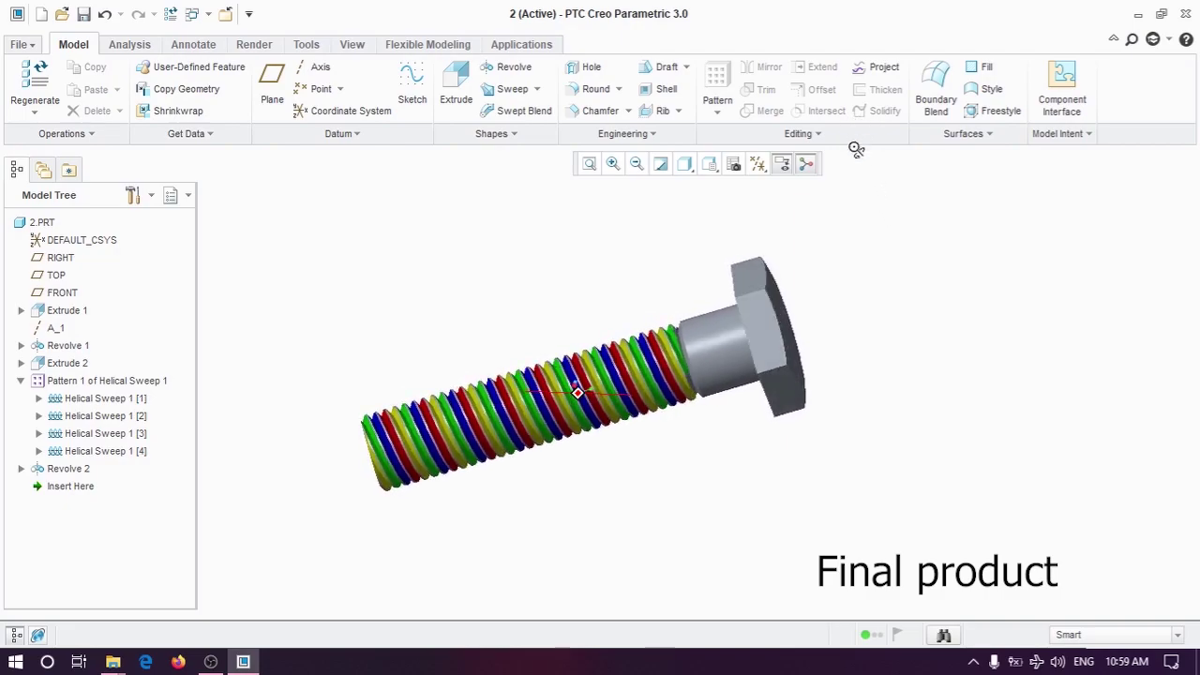
{"action": "middle_click_drag", "start_coordinate": [856, 150], "coordinate": [891, 349]}
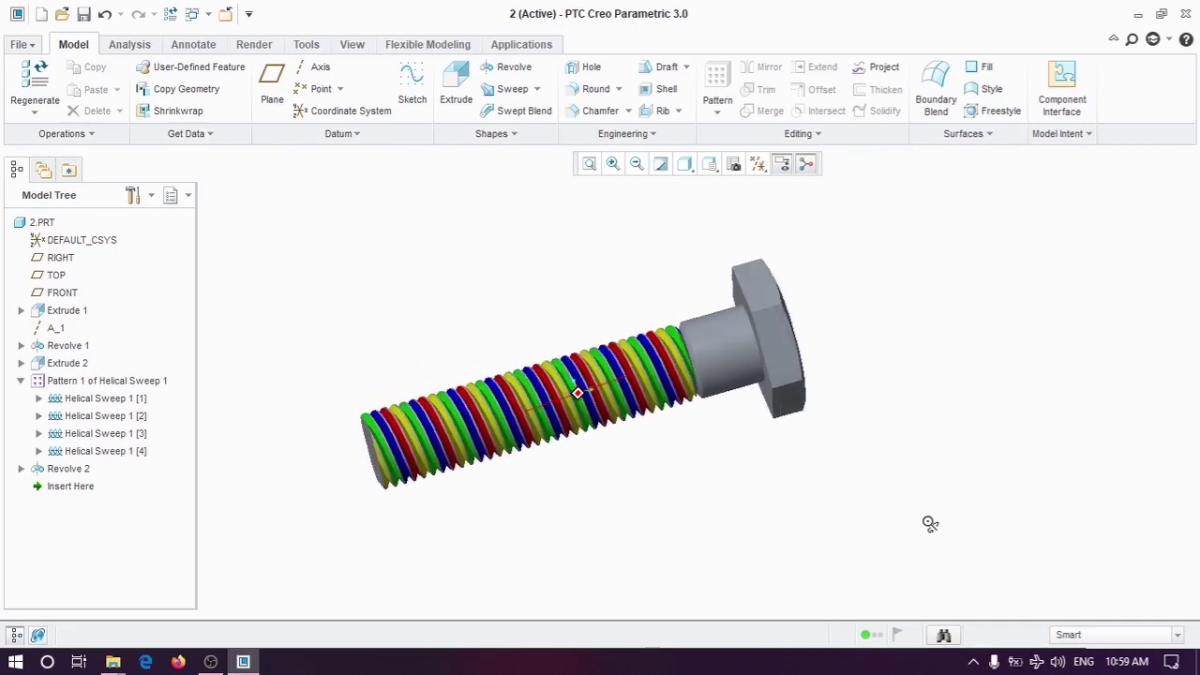
{"action": "mouse_move", "coordinate": [930, 524]}
{"action": "middle_mouse_down"}
{"action": "mouse_move", "coordinate": [959, 613]}
{"action": "mouse_move", "coordinate": [951, 600]}
{"action": "middle_mouse_up"}
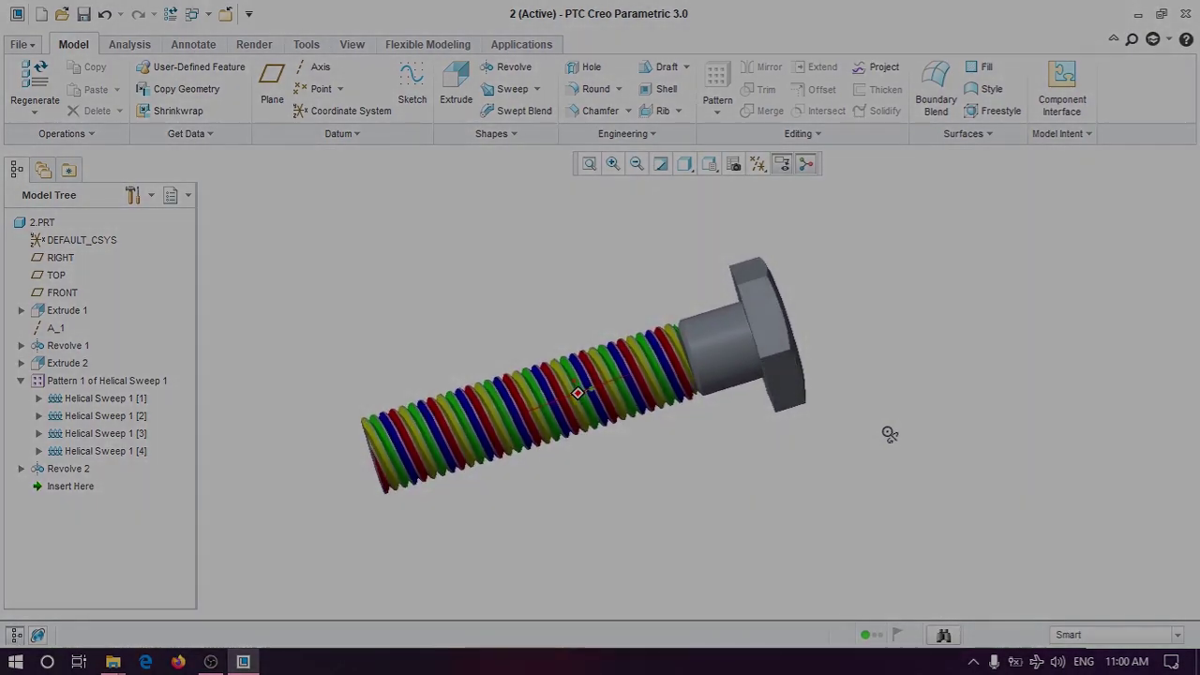
{"action": "middle_click_drag", "start_coordinate": [890, 434], "coordinate": [784, 180]}
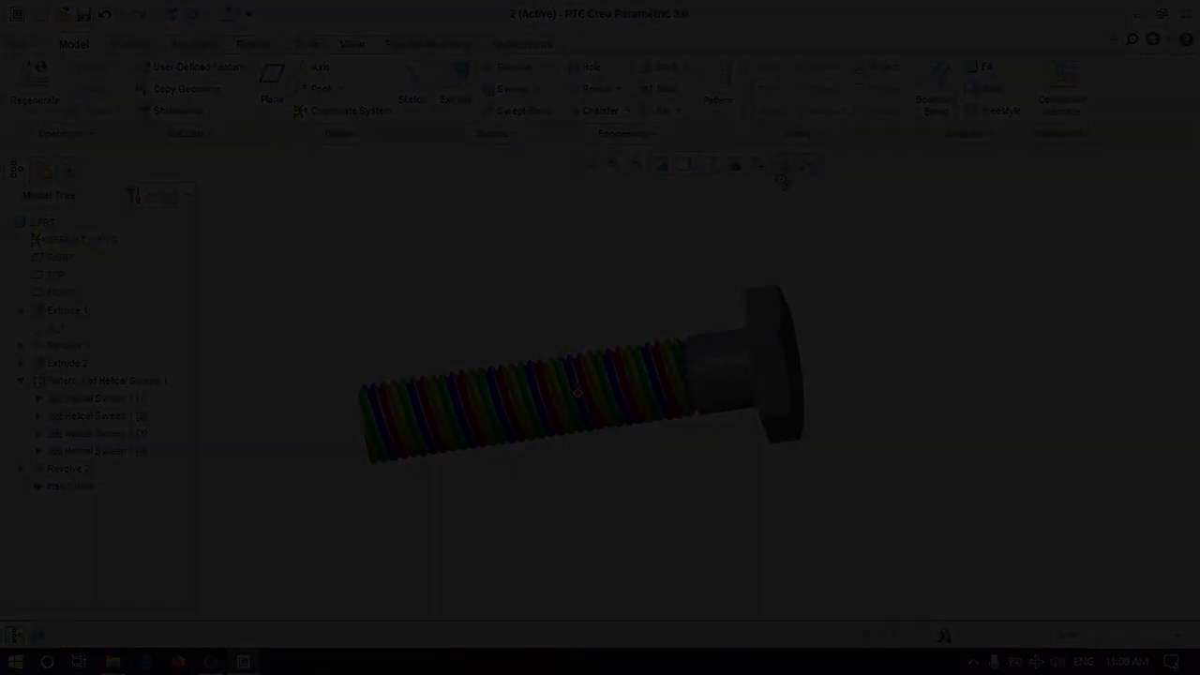